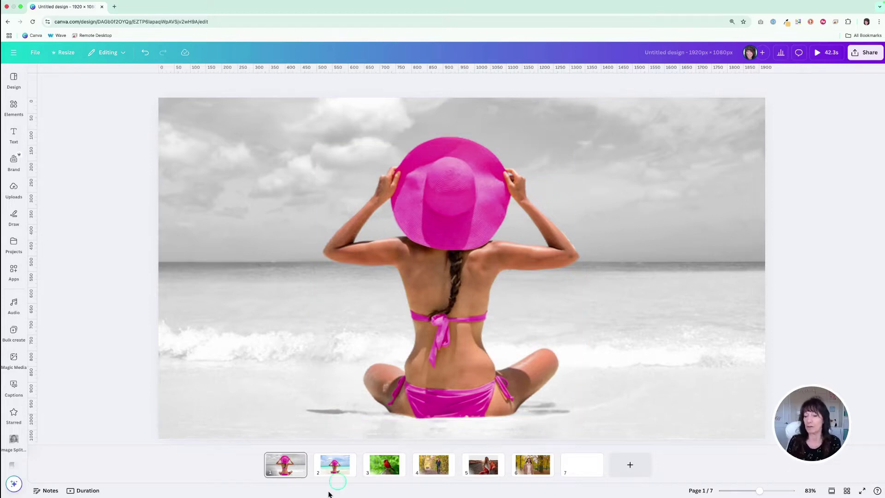
Make two duplicates of page 2, which holds the full-colour beach photo
left_click(335, 464)
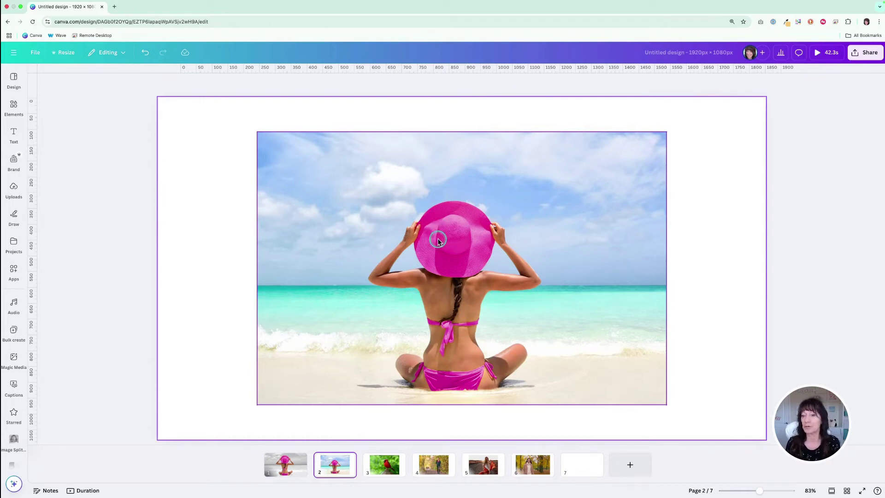
left_click(359, 217)
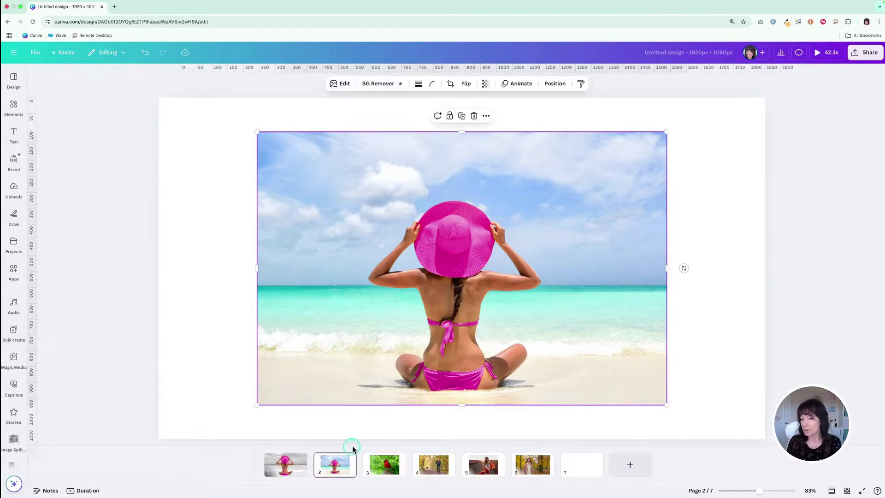
left_click(297, 432)
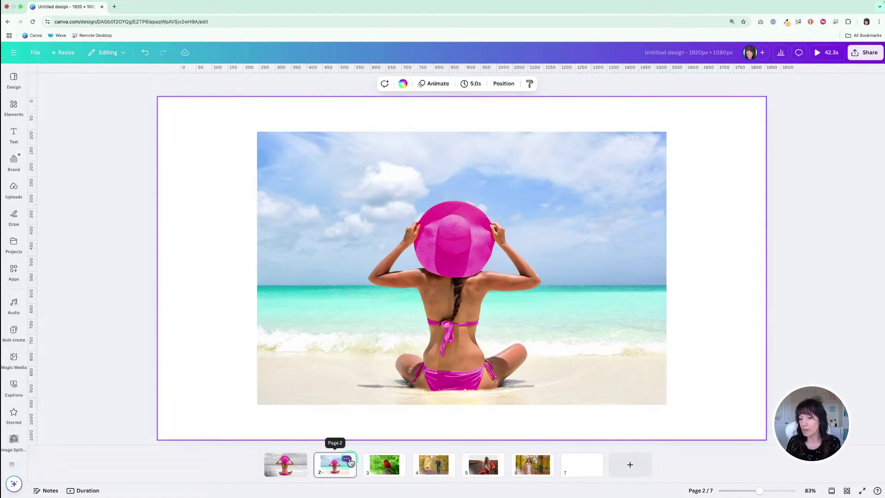
right_click(343, 458)
left_click(346, 458)
left_click(374, 321)
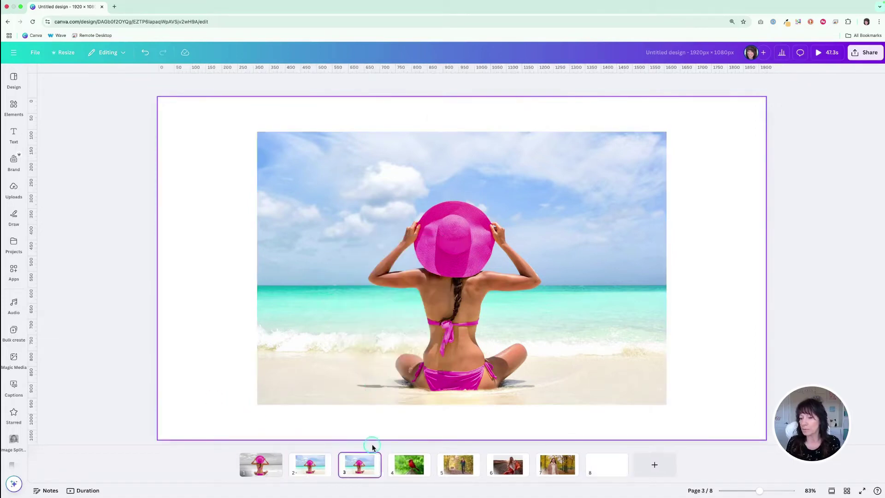
left_click(371, 458)
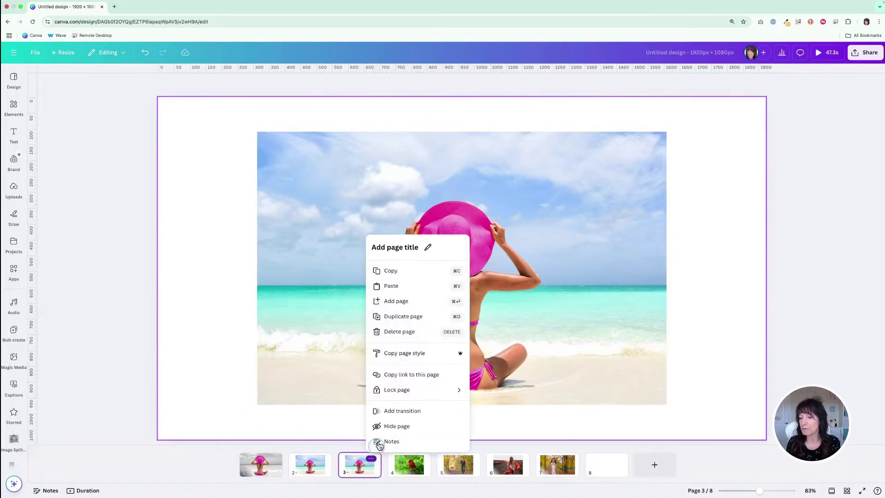
left_click(424, 316)
Open the image adjustments for the beach photo on page 2 and limit them to the Background area
left_click(285, 466)
left_click(336, 288)
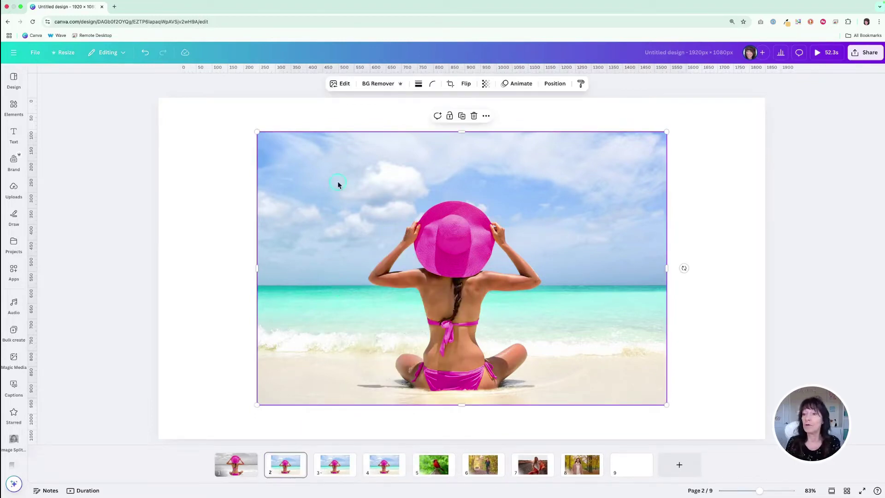
left_click(339, 84)
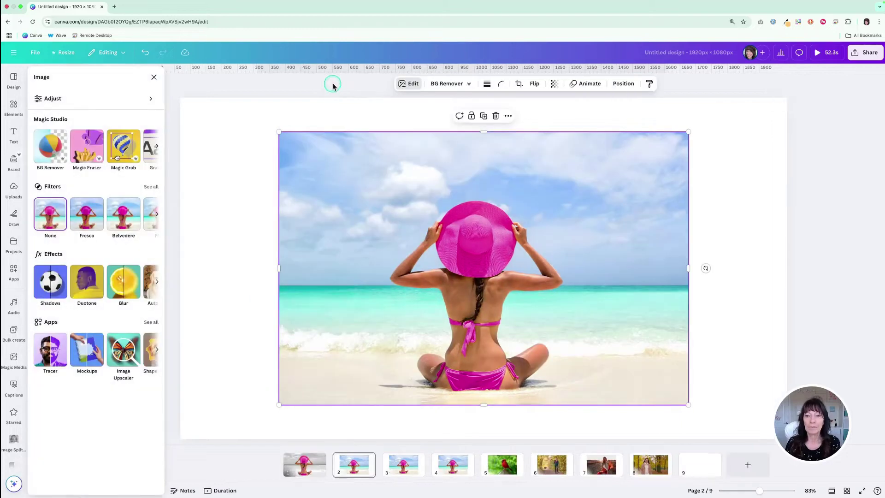
left_click(58, 99)
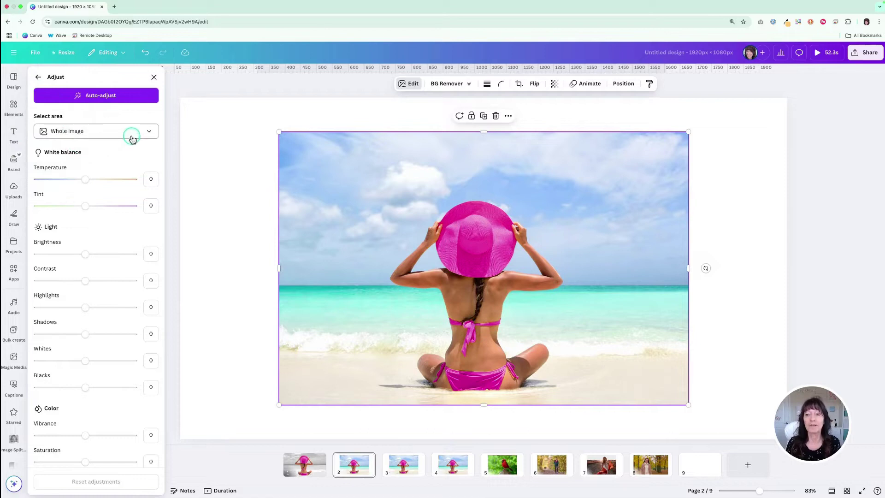
left_click(147, 132)
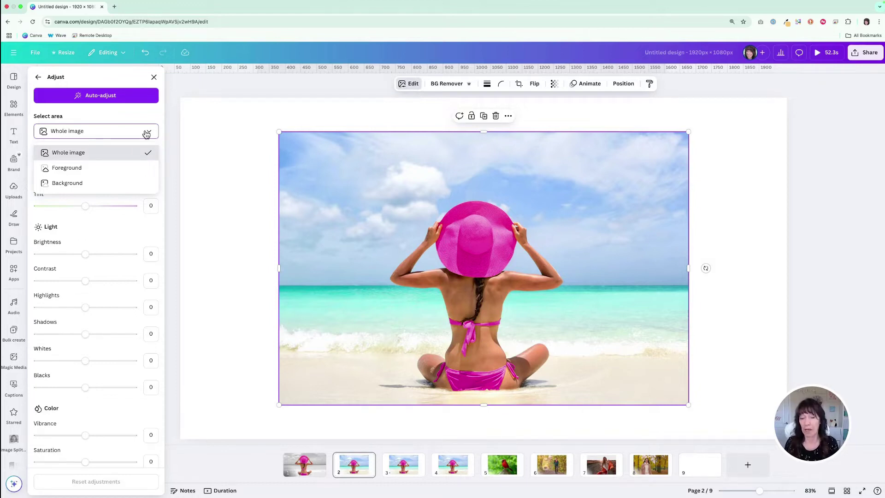
left_click(114, 183)
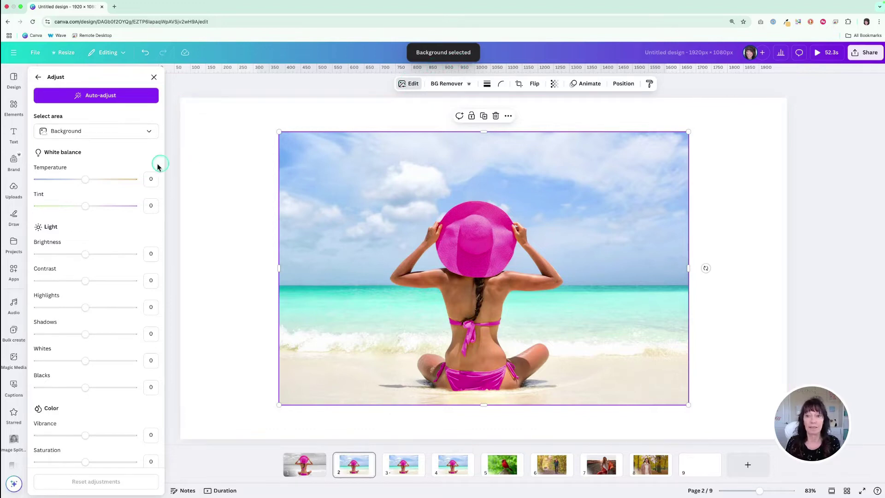
Set the background's Saturation to -100 so only the woman keeps her colour
scroll(112, 178, "down", 3)
scroll(112, 178, "down", 1)
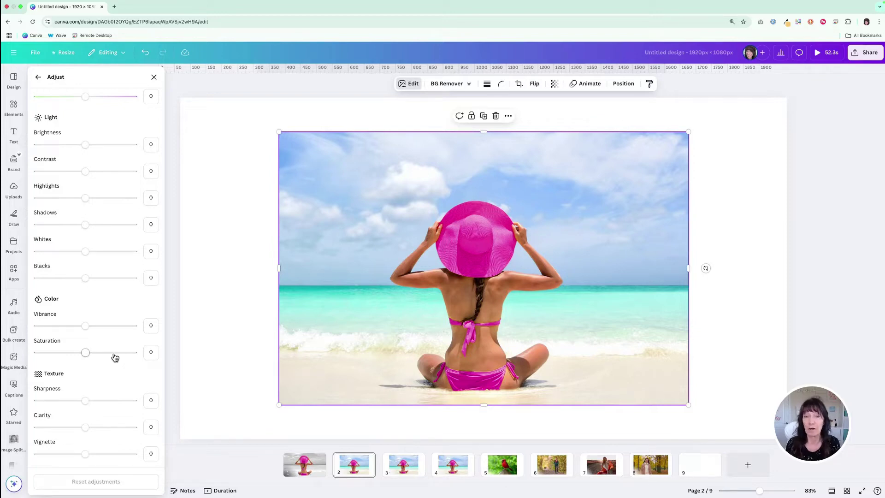
left_click(85, 353)
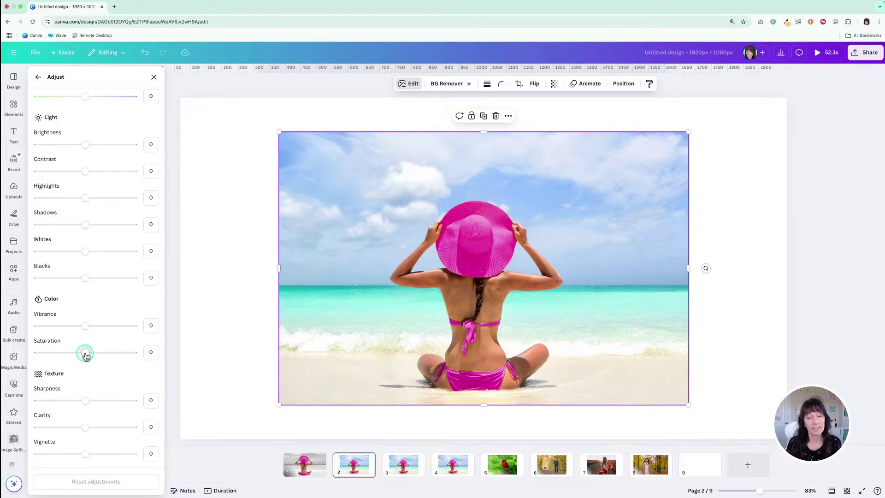
left_click_drag(86, 353, 19, 354)
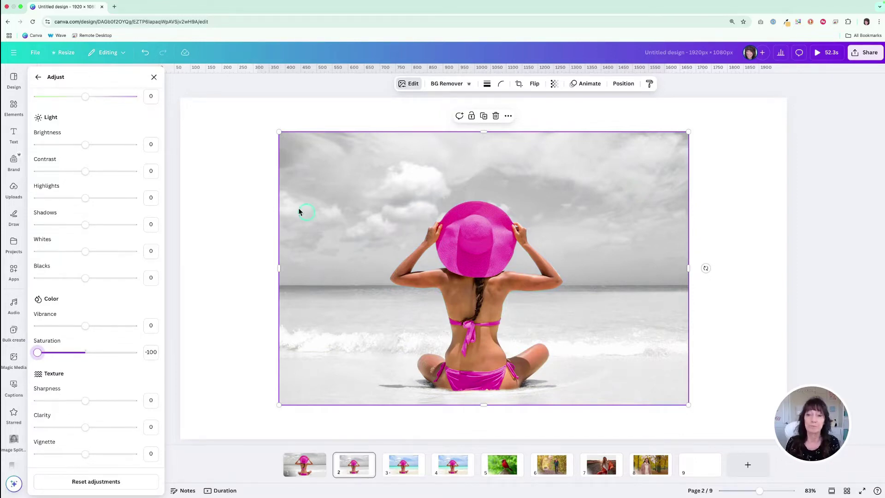
scroll(126, 168, "up", 3)
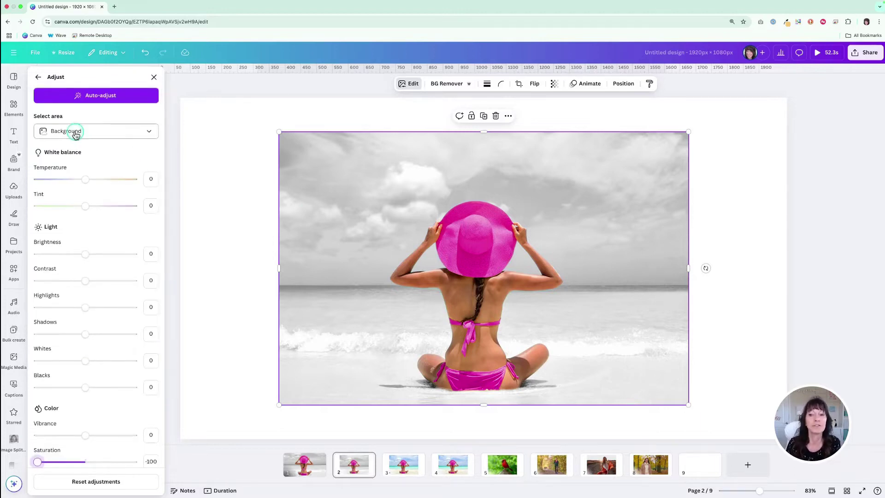
left_click(101, 134)
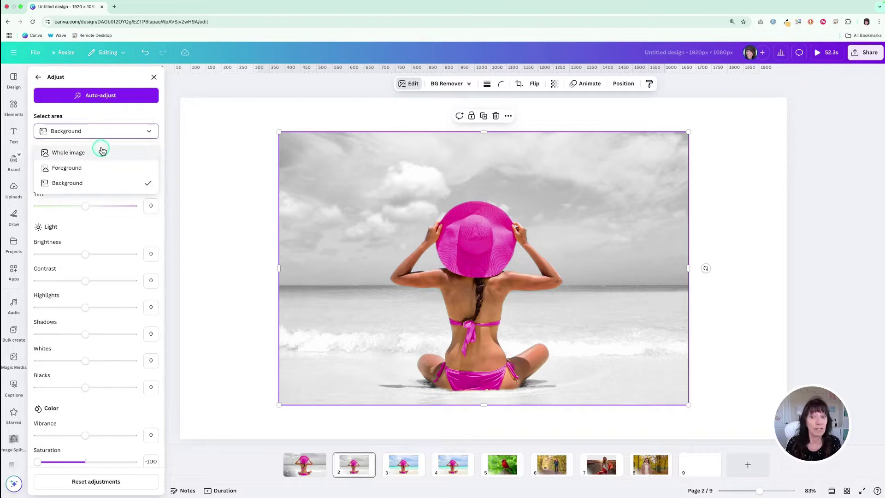
left_click(107, 115)
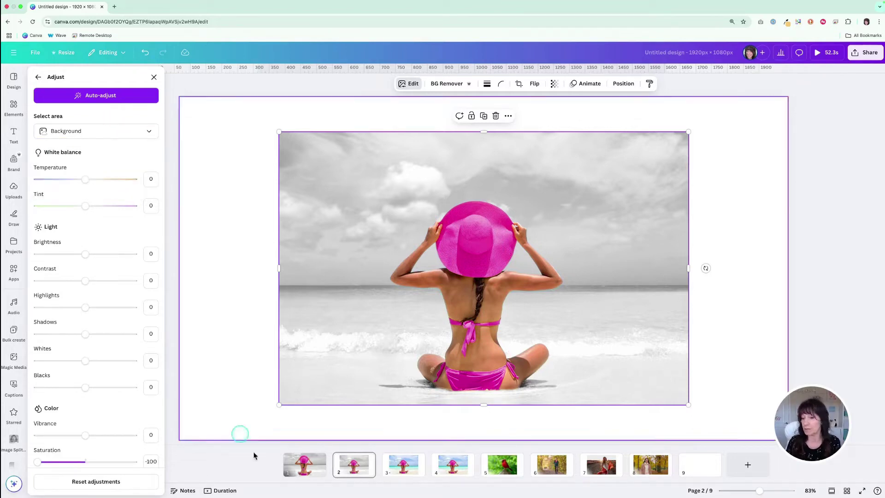
Duplicate the beach photo on page 3 and move the copy aside, down over the page's right edge
left_click(413, 467)
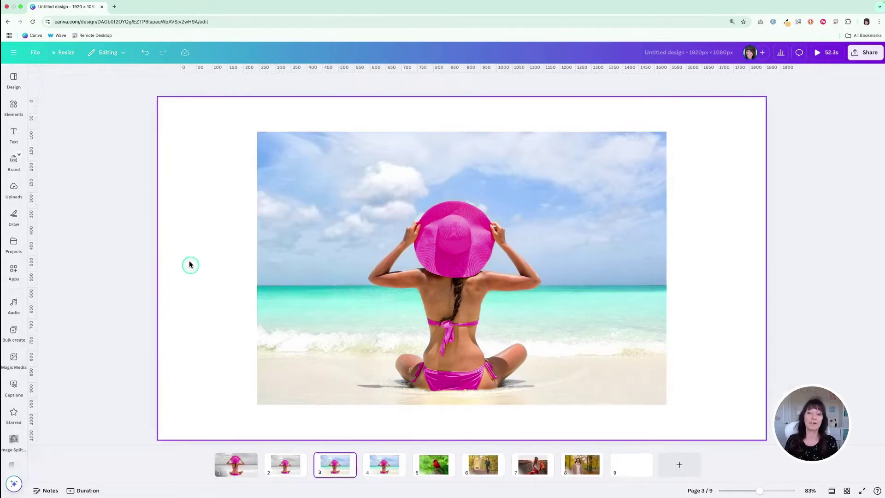
left_click(193, 252)
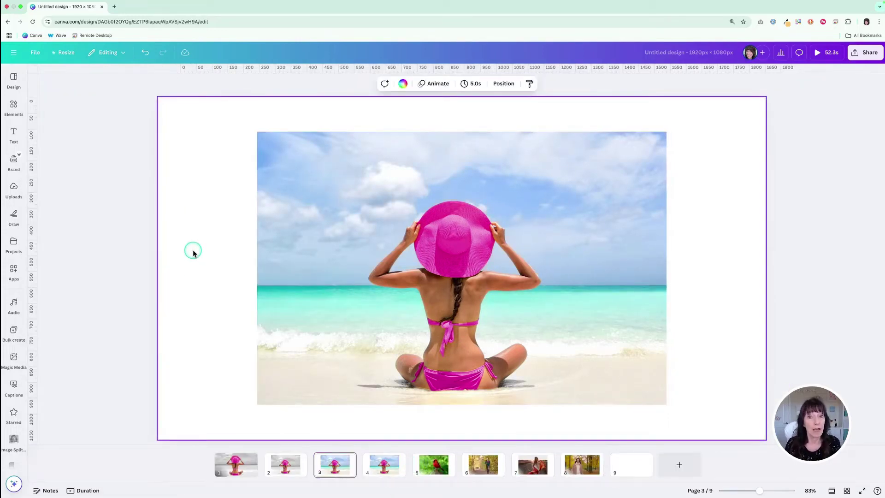
left_click(354, 211)
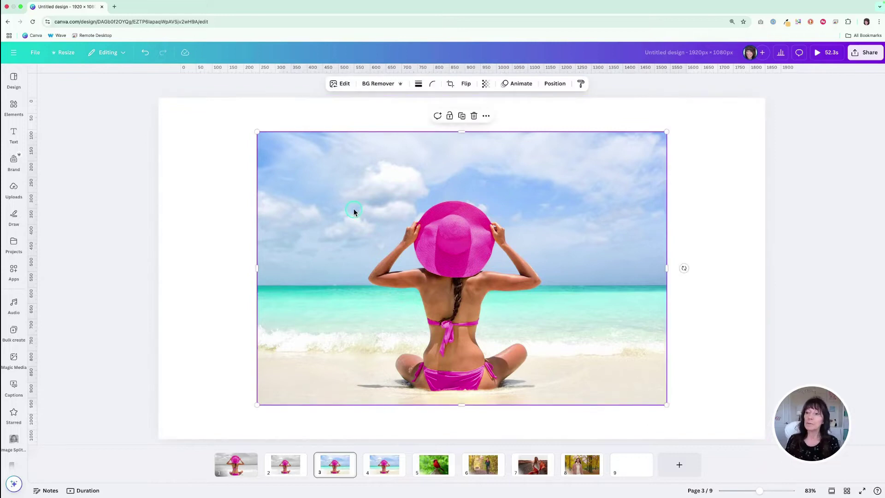
left_click(462, 116)
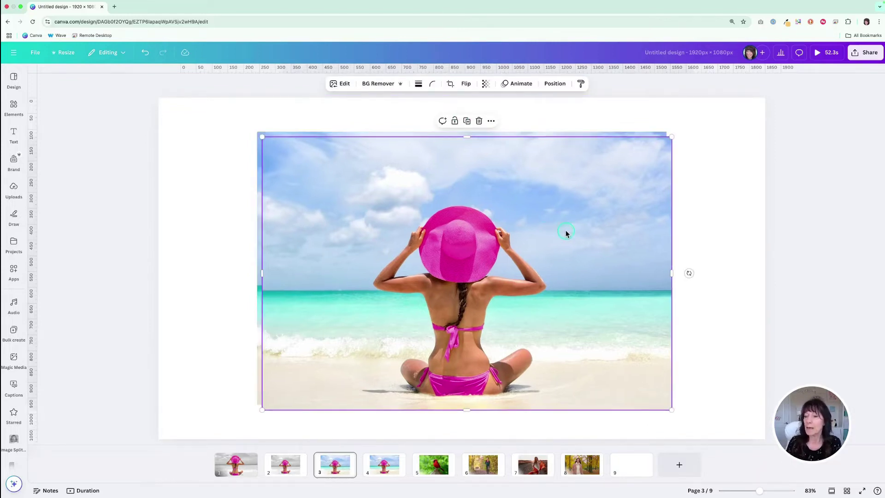
left_click_drag(374, 158, 573, 211)
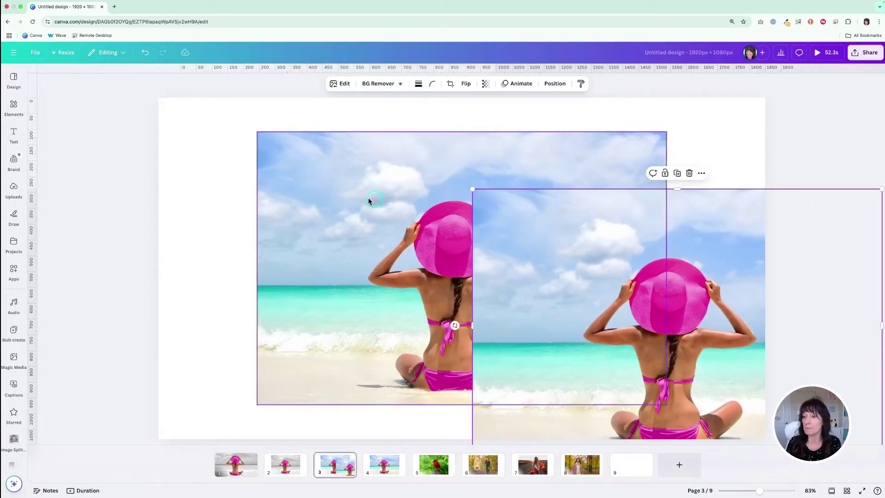
Apply the Slate filter from the Mono group to the original beach photo behind the copy
left_click(300, 161)
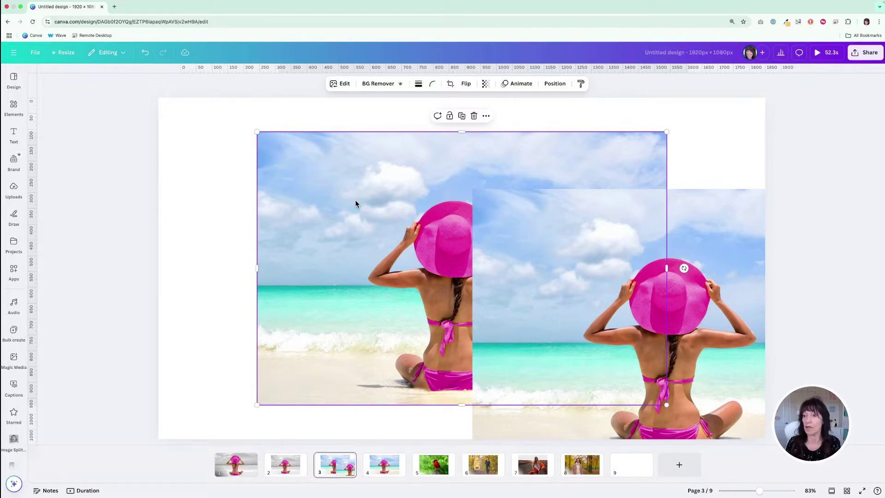
left_click(341, 83)
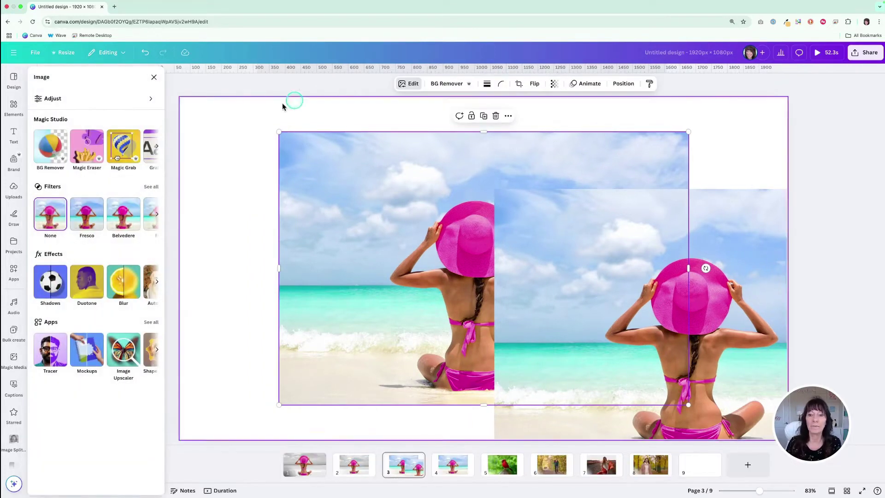
left_click(55, 99)
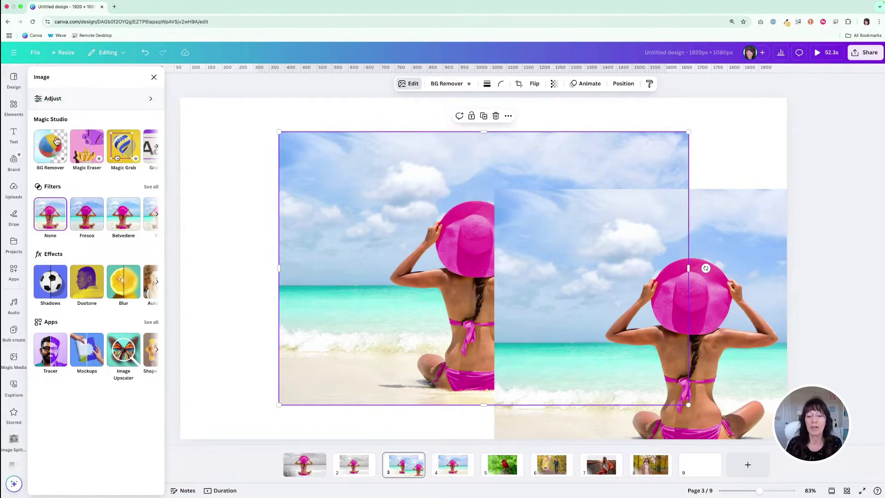
left_click(151, 187)
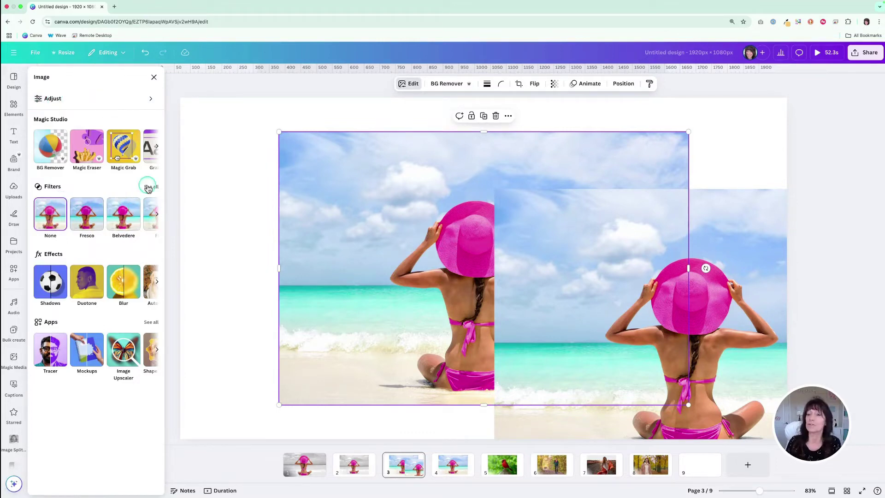
scroll(79, 209, "down", 12)
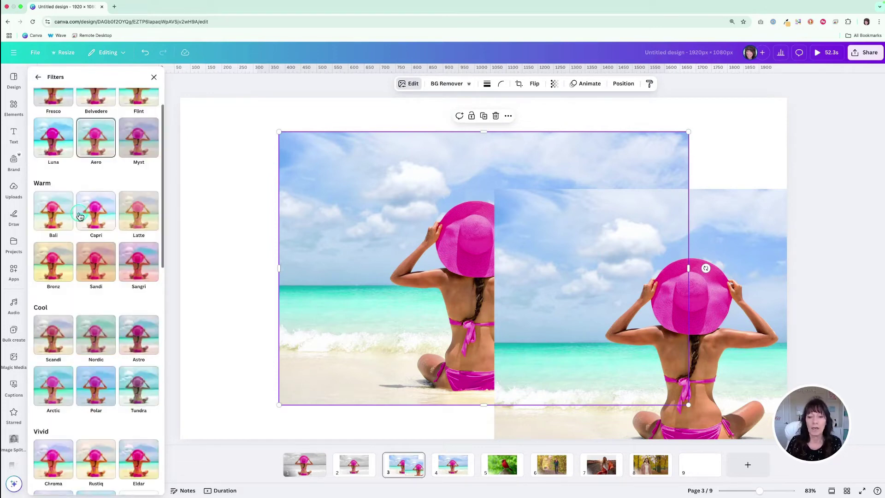
scroll(79, 216, "down", 5)
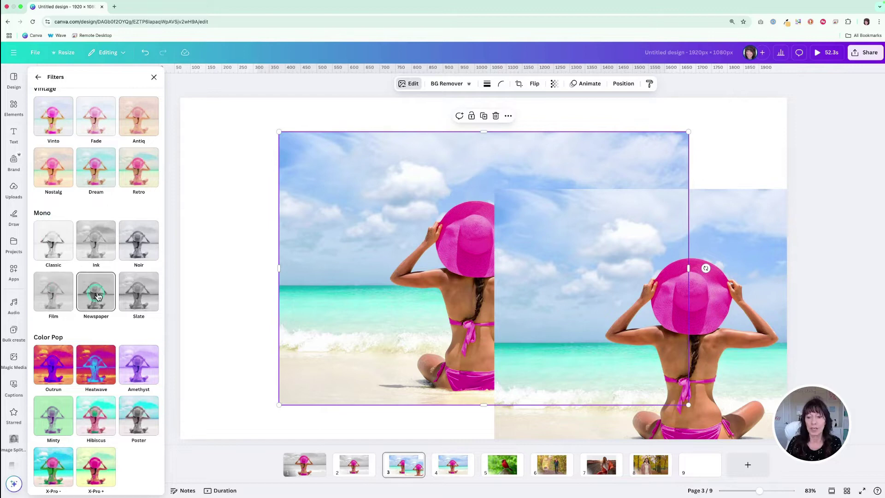
left_click(102, 241)
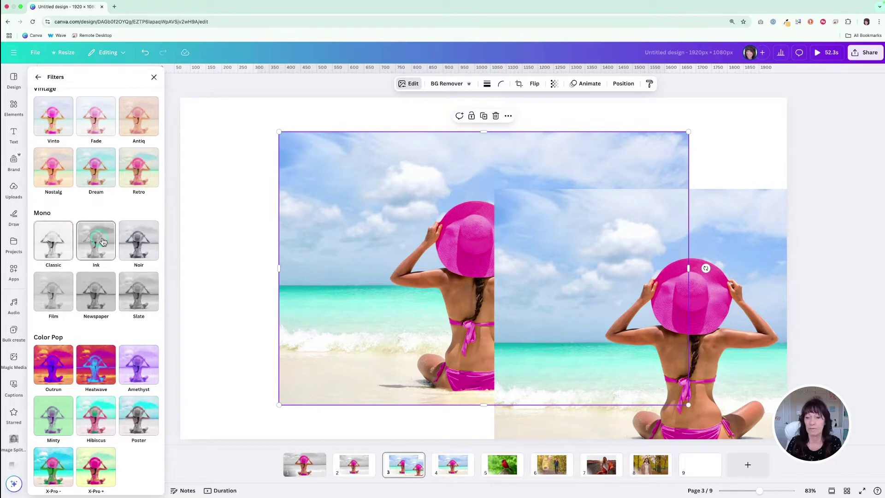
left_click(142, 298)
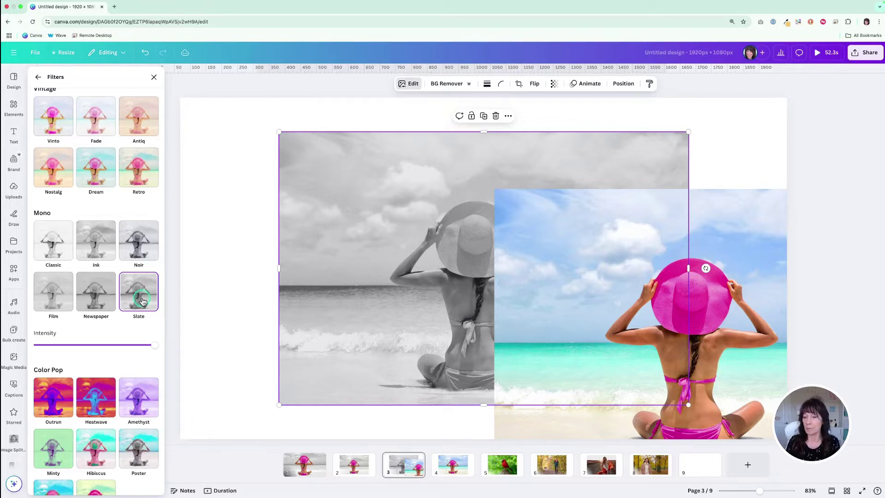
left_click(391, 272)
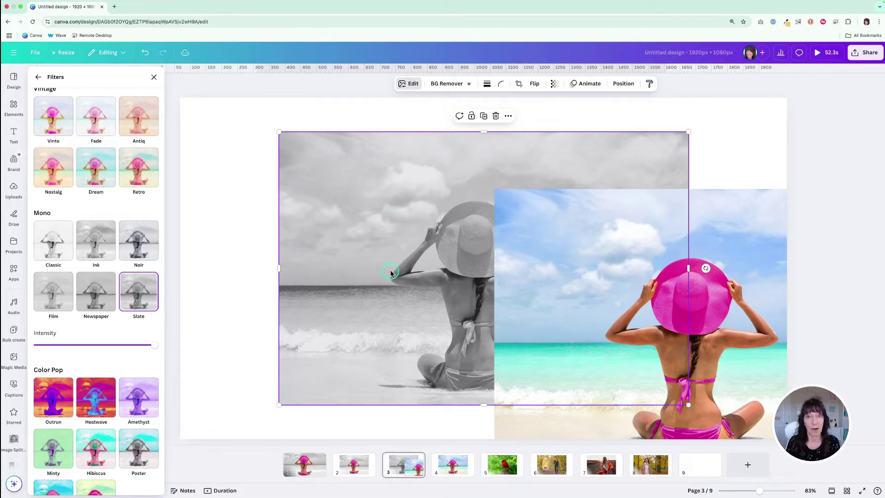
Align the colour copy exactly over the grayscale photo and remove the copy's background
left_click_drag(741, 272, 529, 216)
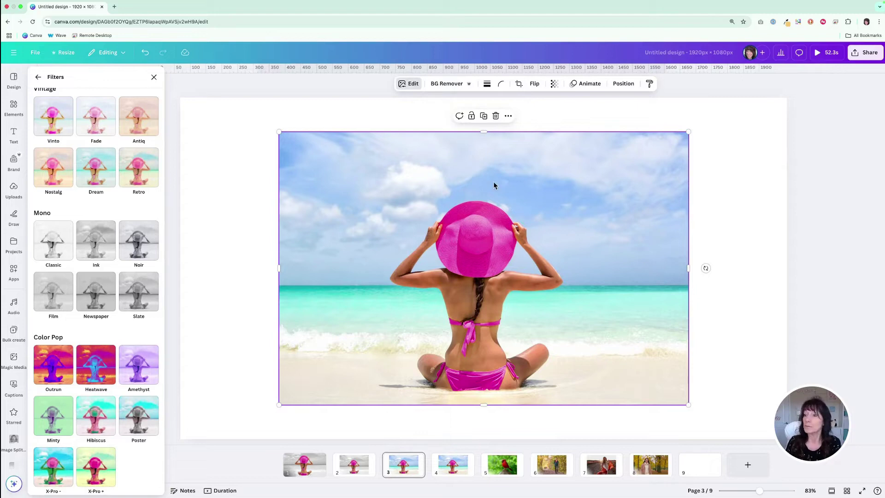
left_click(450, 86)
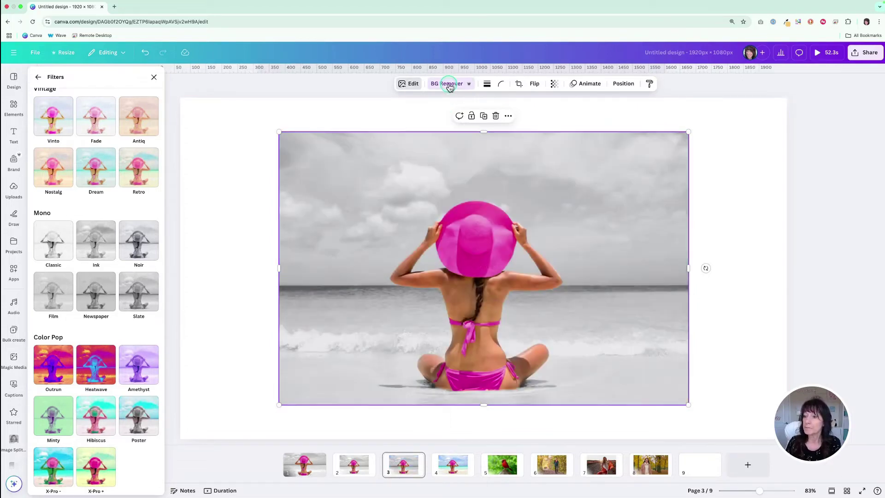
left_click(229, 168)
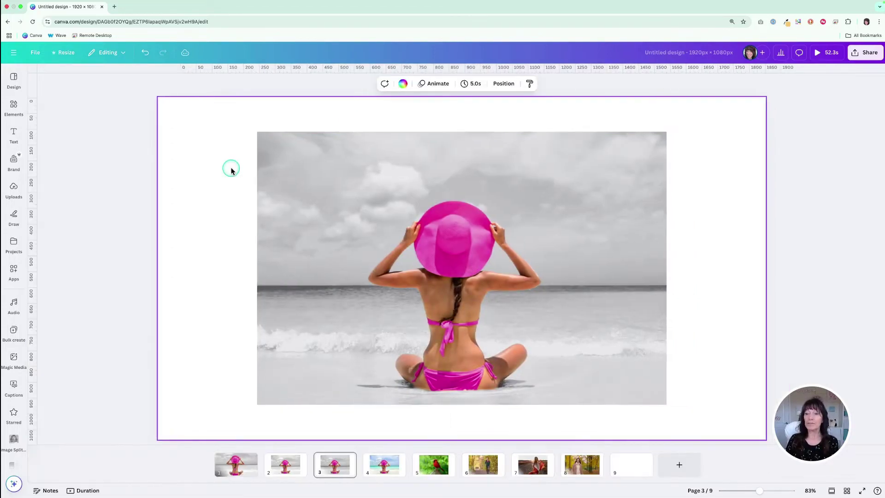
Move the colour cutout of the woman to the right of her grayscale figure to expose the photo underneath
left_click(451, 249)
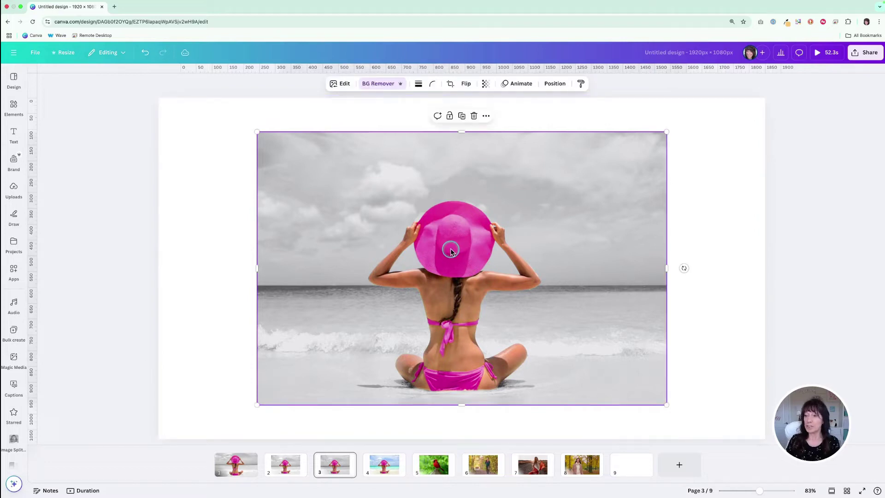
left_click_drag(451, 250, 564, 230)
left_click(577, 242)
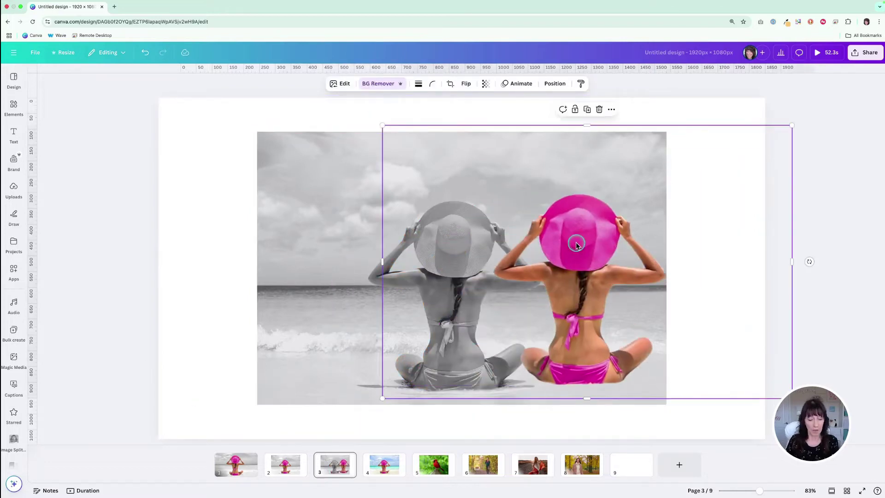
Undo the last move of the woman's colour cutout and compare the selective-colour results on pages 2 and 3
key("ctrl+z")
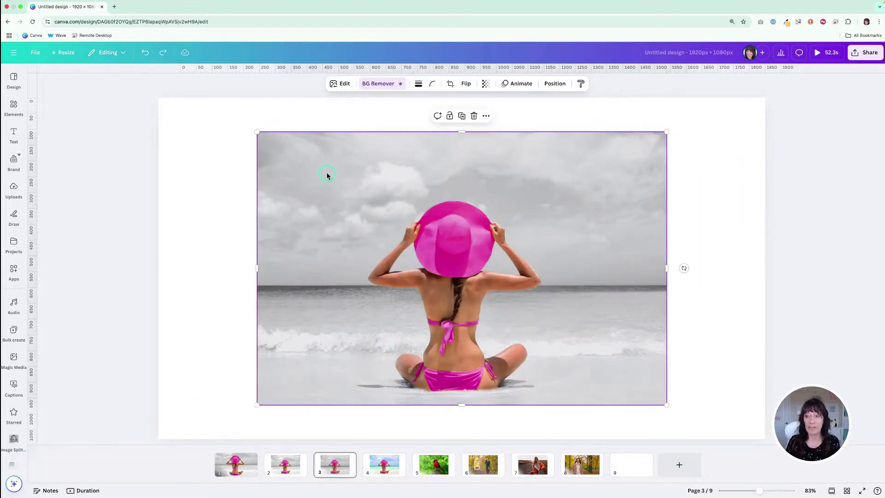
left_click(331, 282)
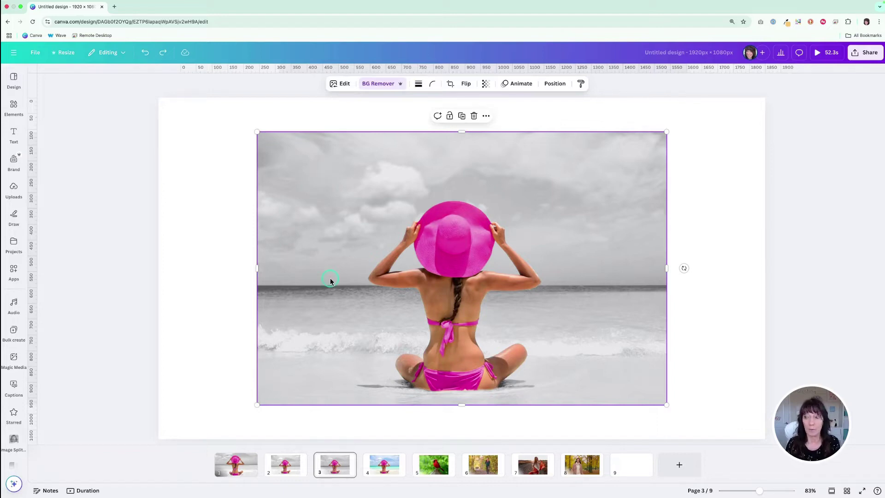
left_click(282, 474)
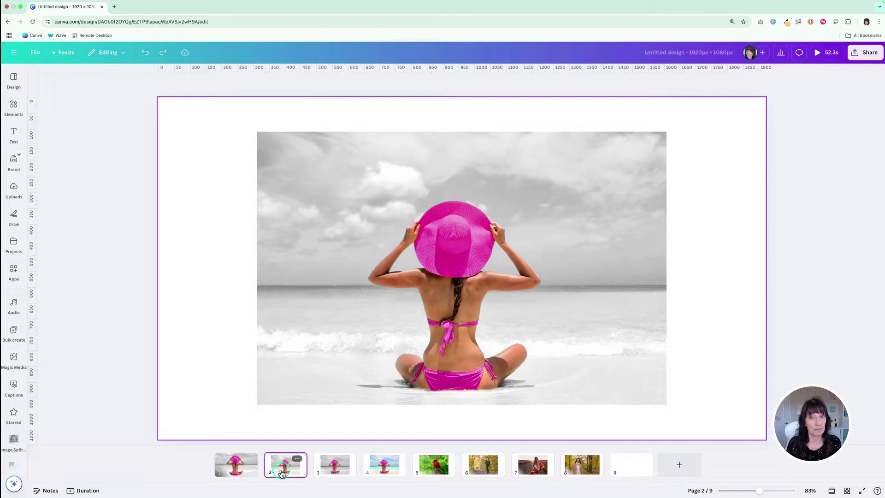
left_click(332, 469)
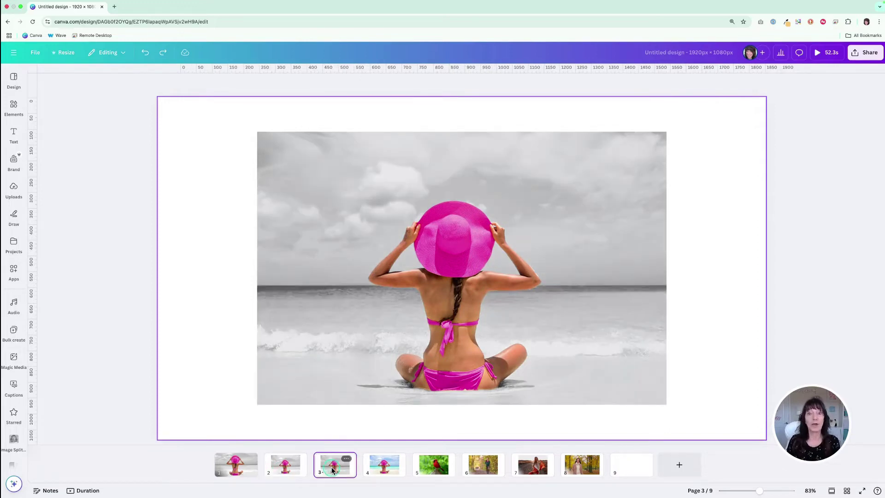
left_click(334, 378)
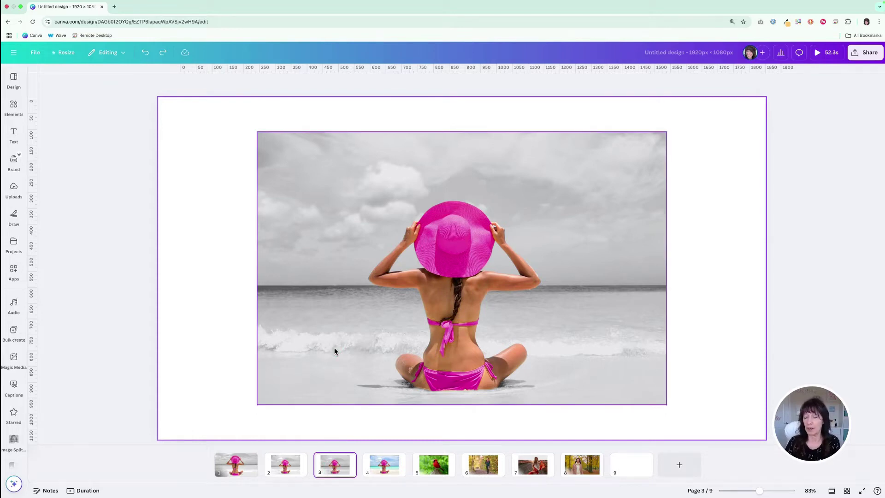
Start Magic Grab on the beach photo on page 4, using the Click selection mode
left_click(387, 463)
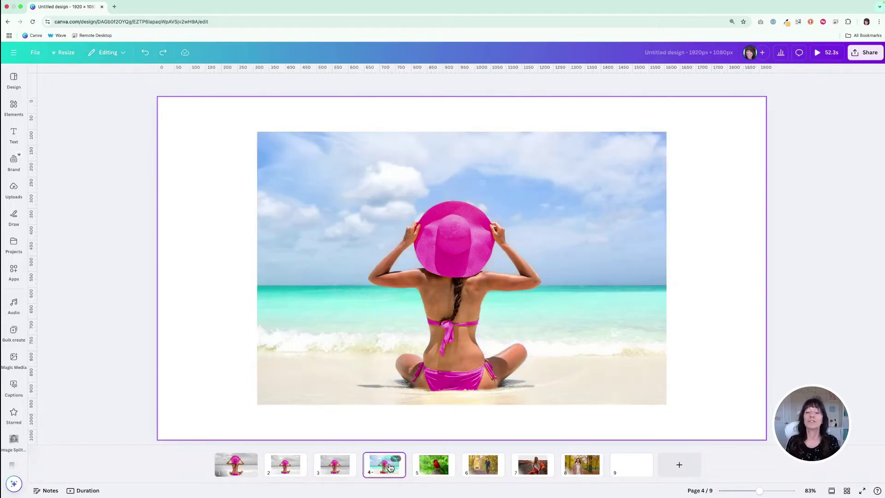
left_click(309, 338)
left_click(199, 251)
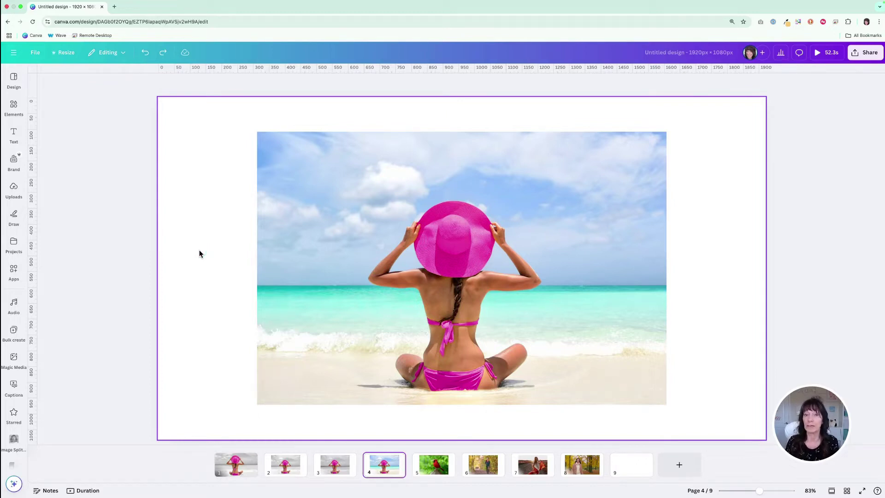
left_click(349, 208)
left_click(340, 82)
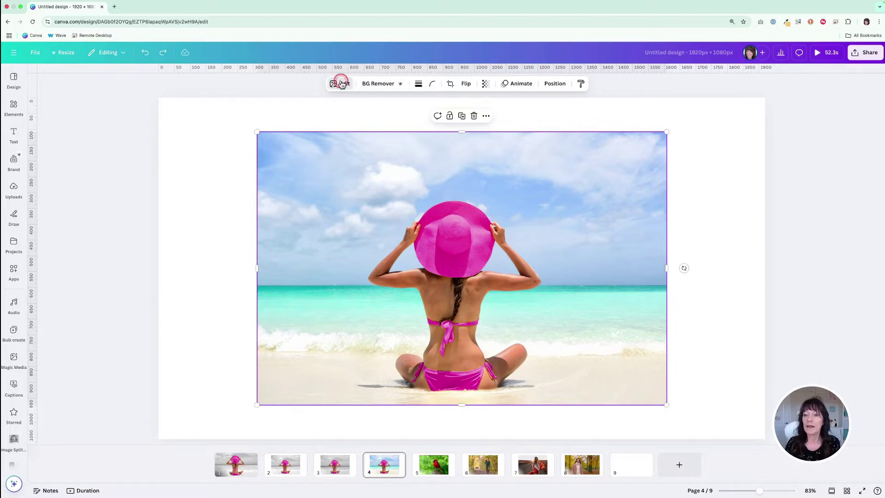
left_click(122, 155)
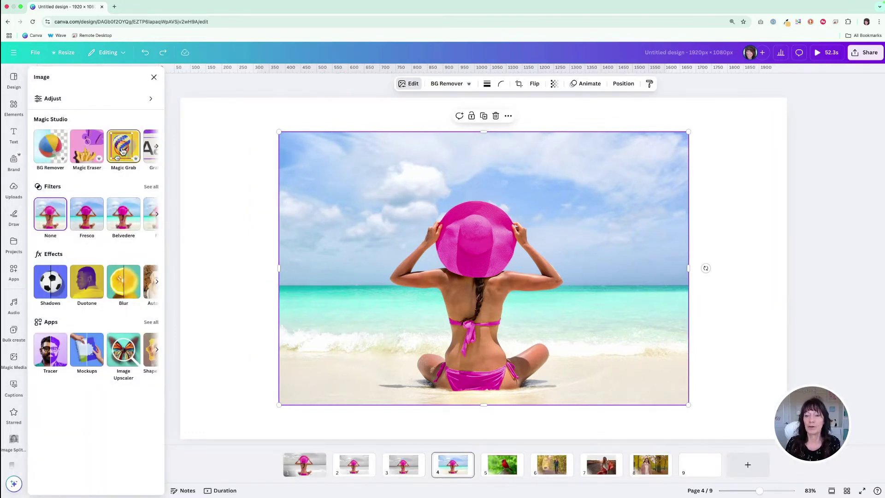
left_click(73, 131)
left_click(62, 114)
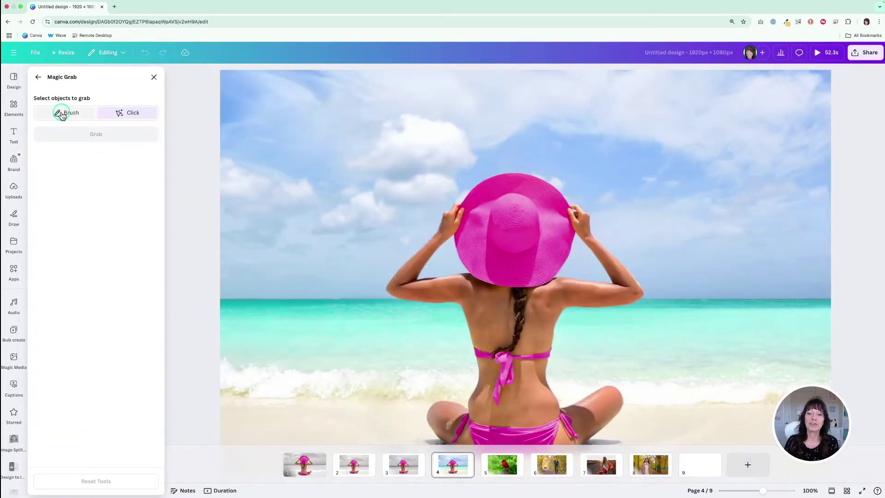
left_click(119, 114)
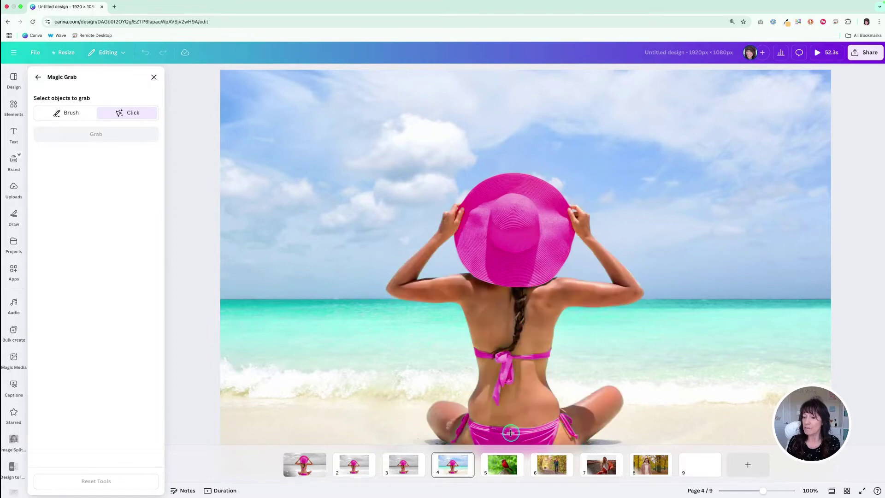
Select the woman's hat, body and bikini in the beach photo and grab them as a separate element
left_click(516, 228)
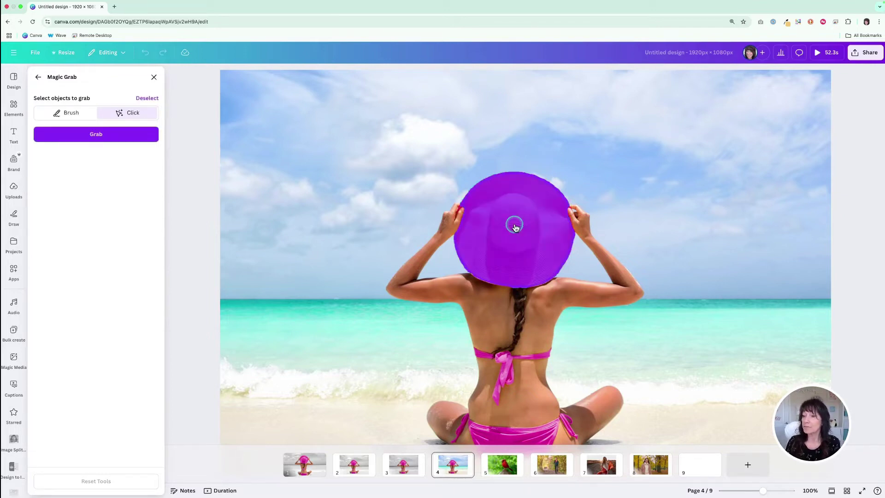
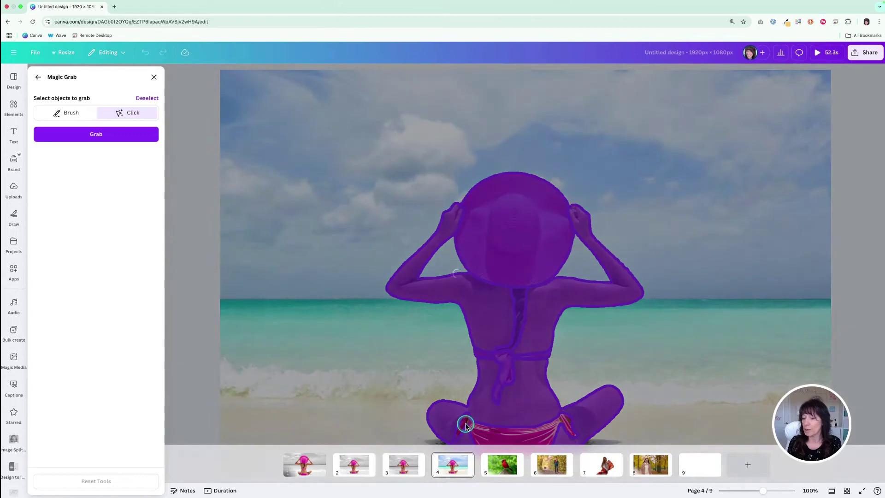
left_click(466, 424)
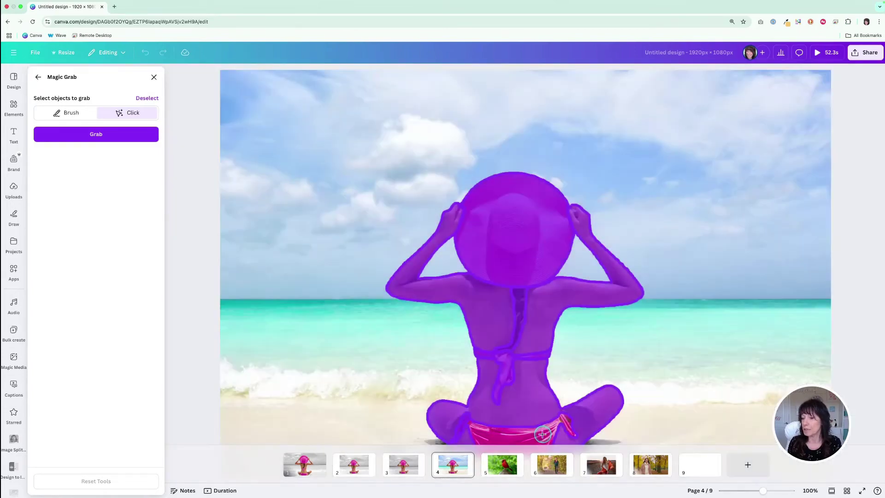
left_click(542, 433)
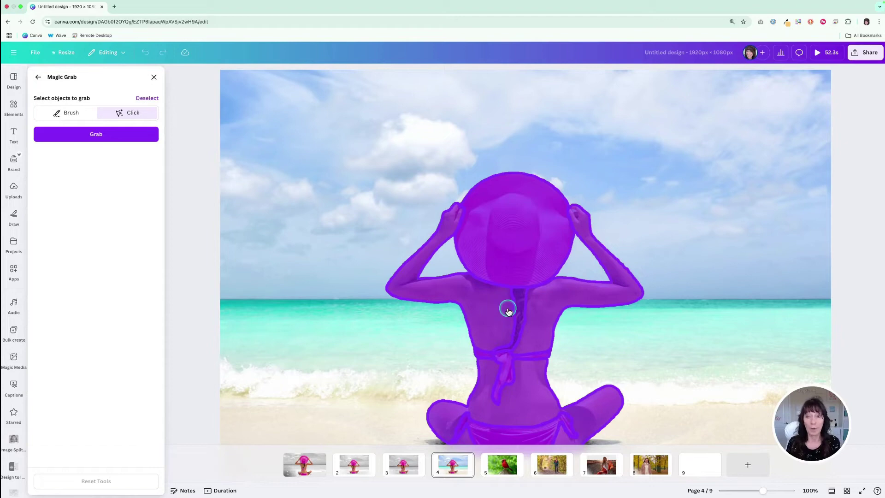
left_click(121, 140)
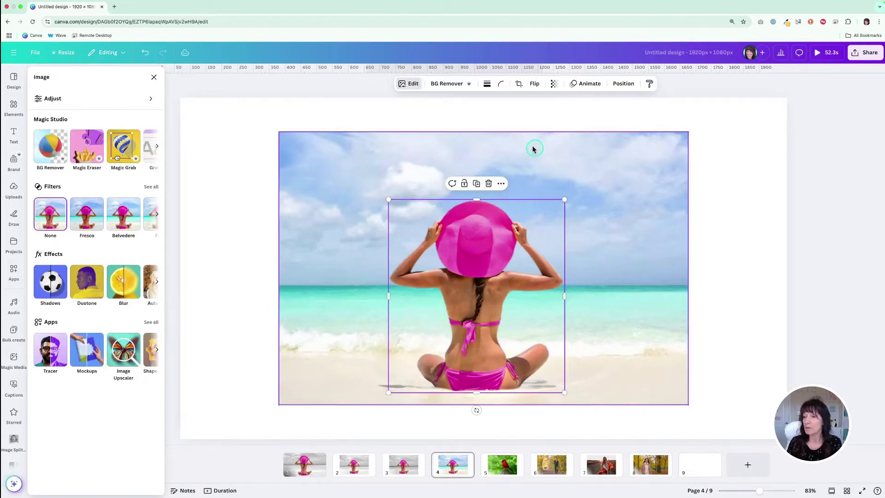
Move the grabbed woman aside from the beach background and undo the move
left_click_drag(485, 256, 585, 214)
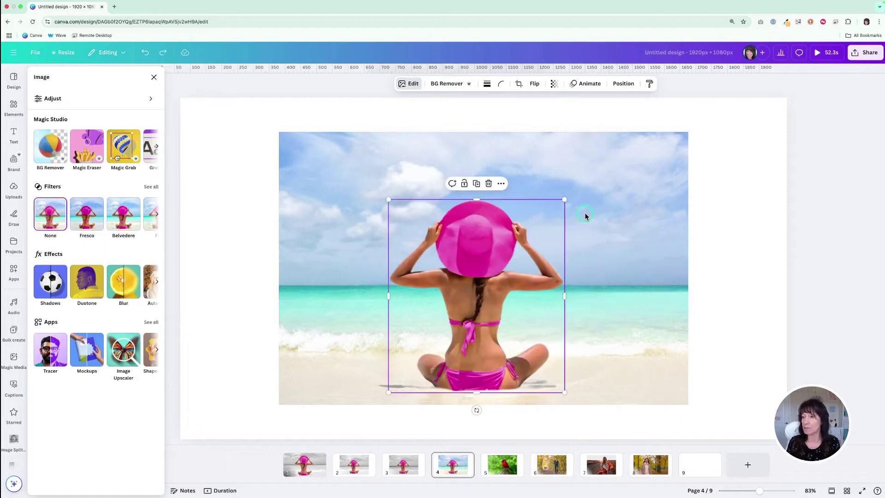
left_click(339, 178)
key("ctrl+z")
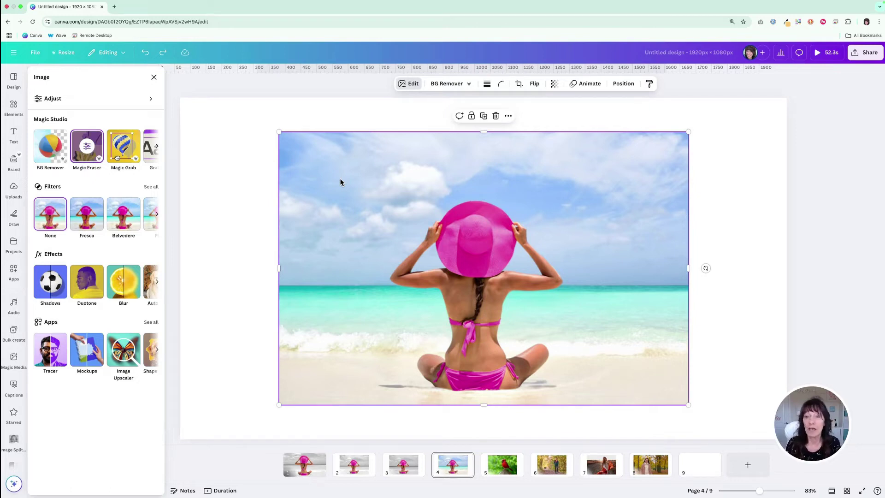
Apply the Slate filter from the Mono group to the beach background behind the grabbed woman on page 4
left_click(110, 96)
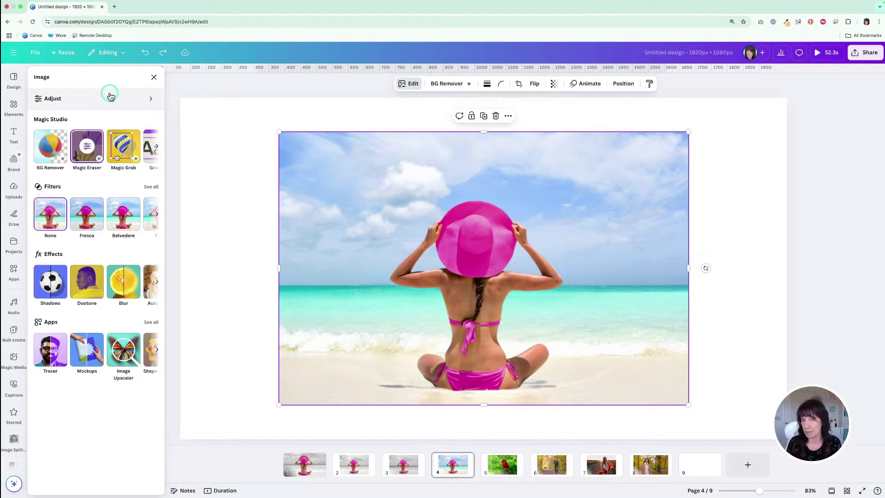
left_click(151, 186)
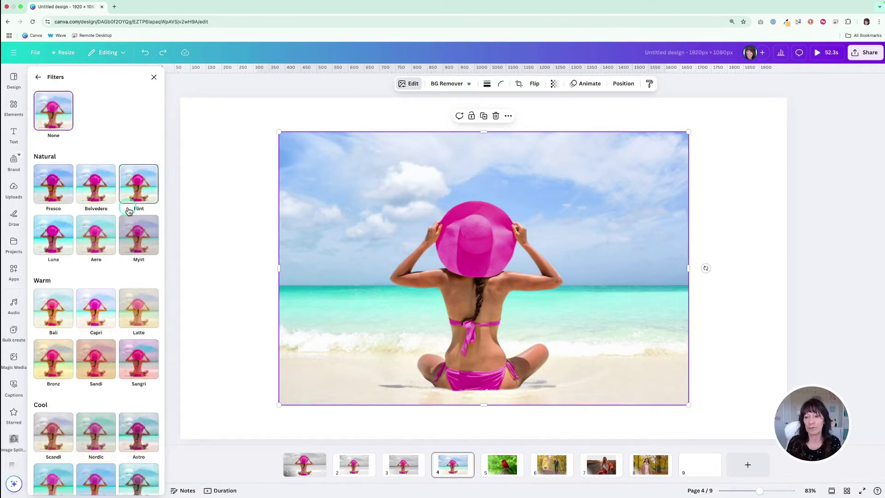
scroll(124, 212, "down", 10)
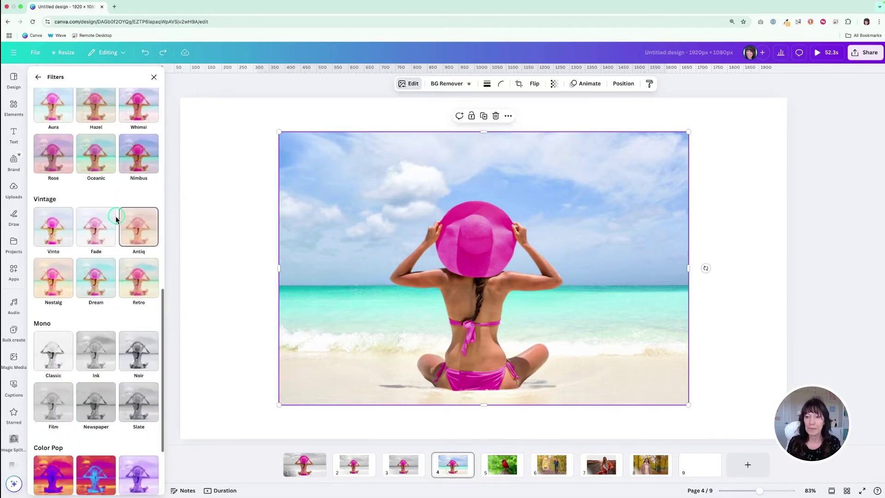
scroll(116, 219, "down", 3)
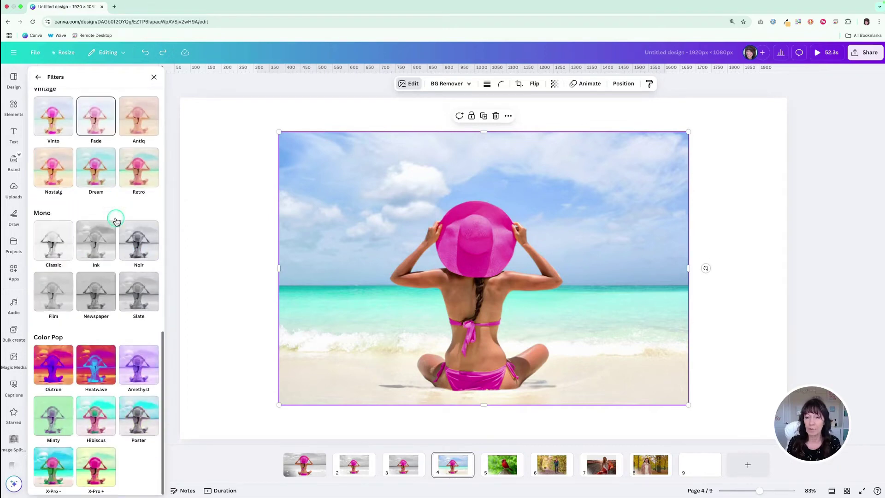
left_click(143, 298)
left_click(231, 272)
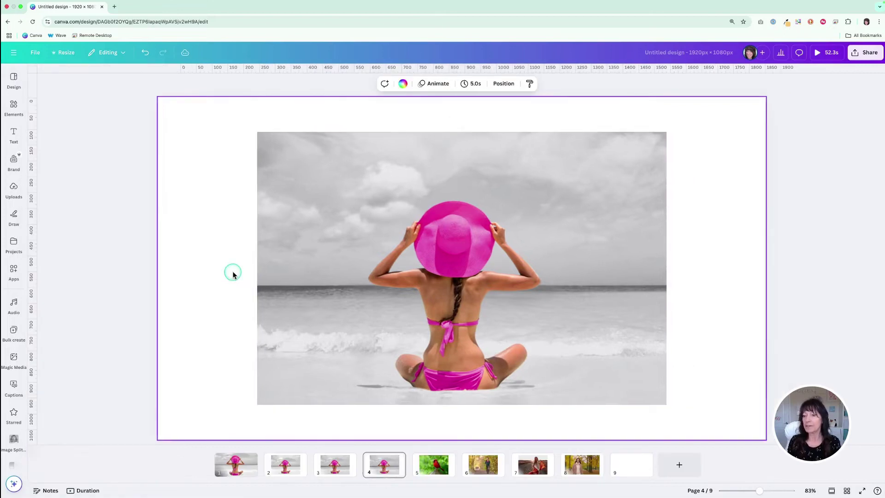
Start Magic Grab on the cardinal photo on page 5
left_click(435, 472)
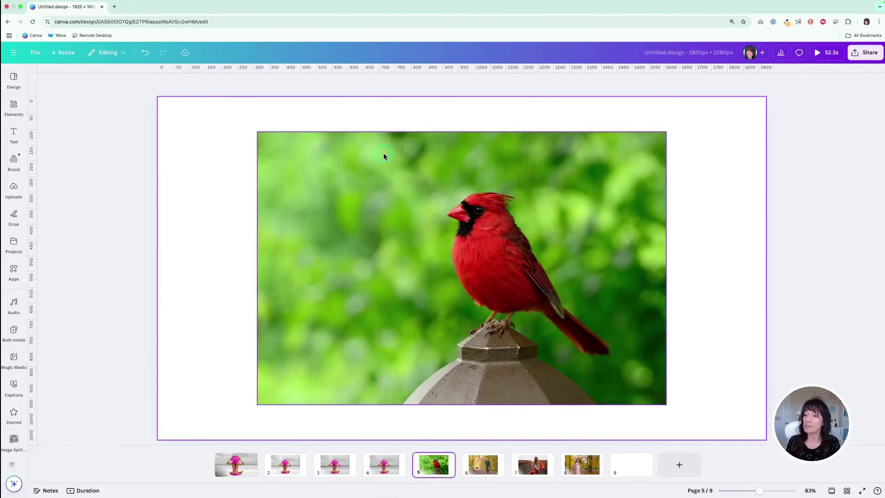
left_click(327, 179)
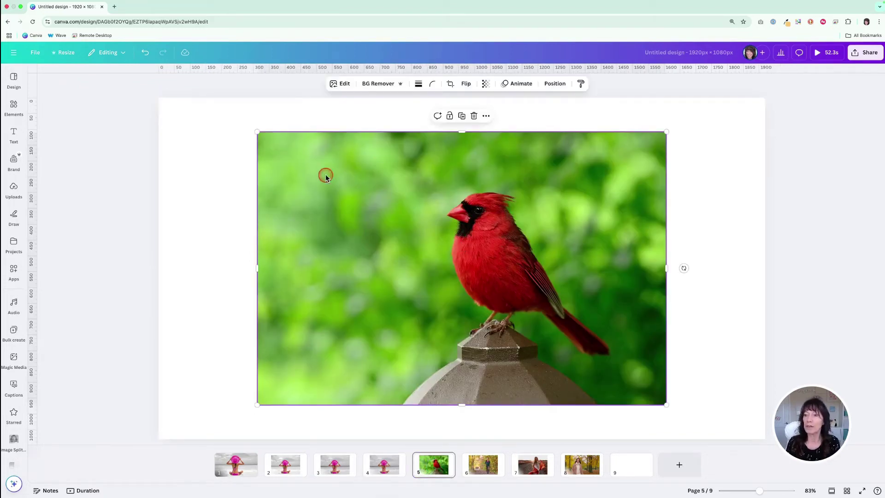
left_click(340, 83)
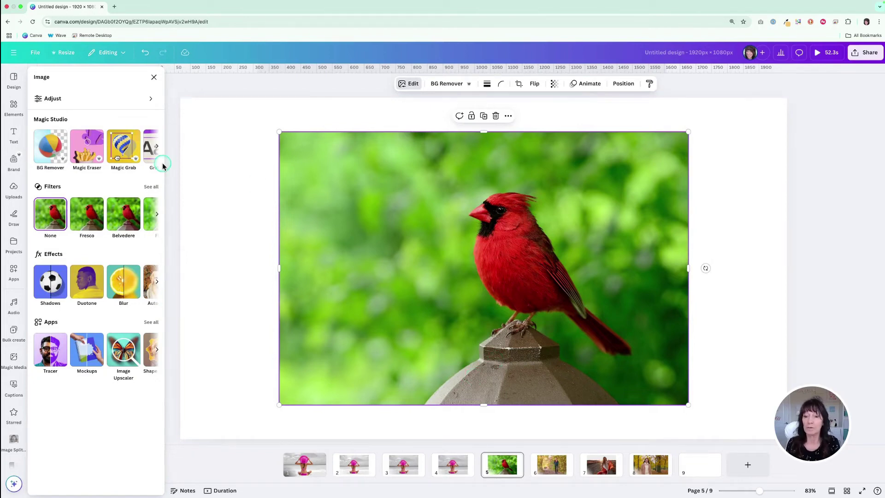
left_click(123, 148)
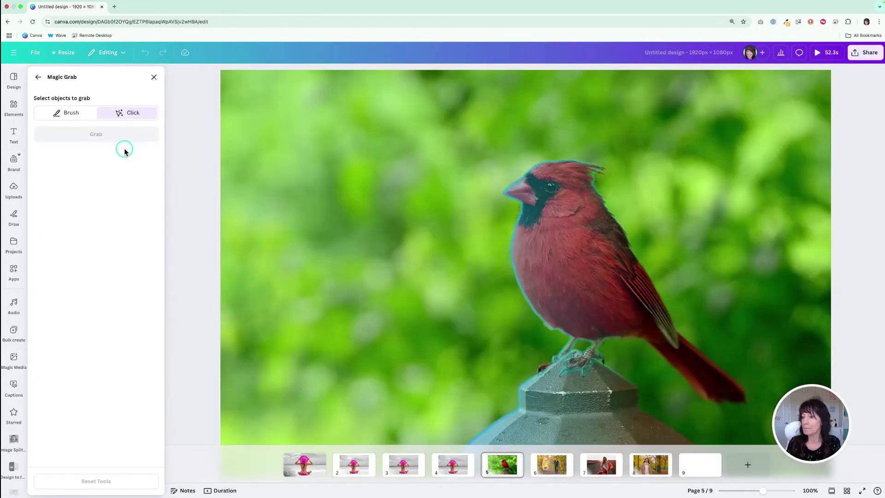
Select the red cardinal and the post it stands on, and grab them as a separate element
left_click(562, 235)
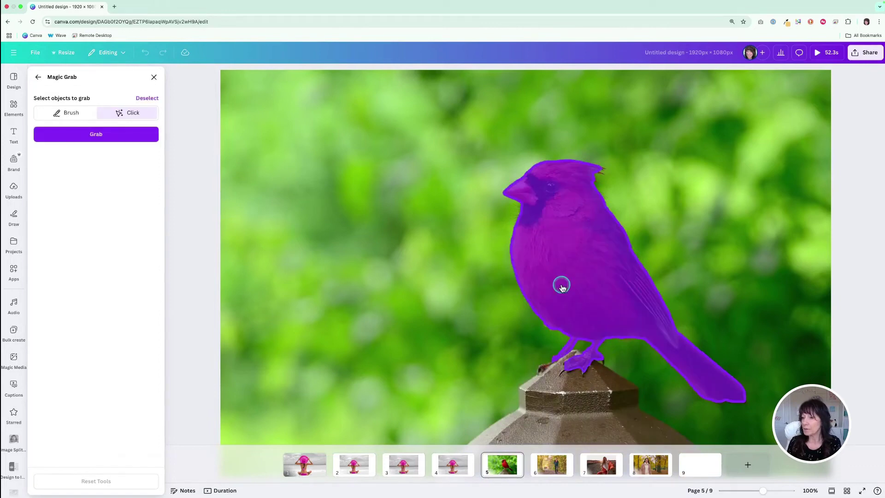
left_click(566, 400)
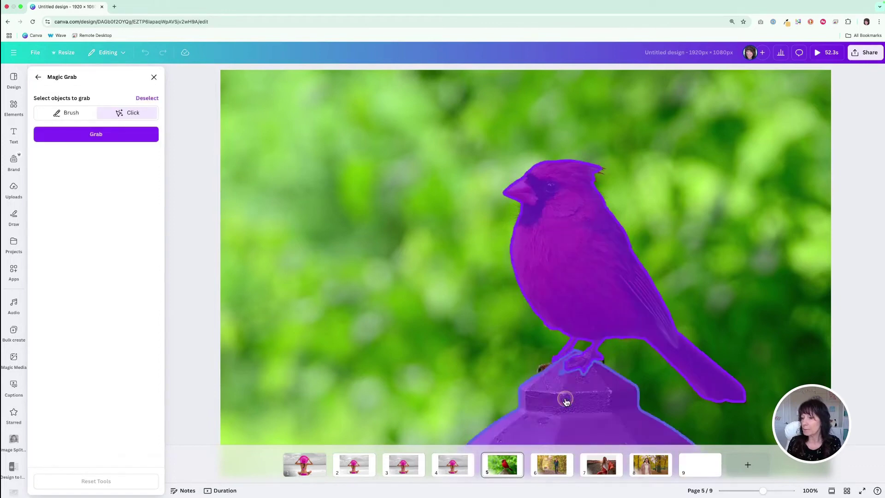
left_click(542, 369)
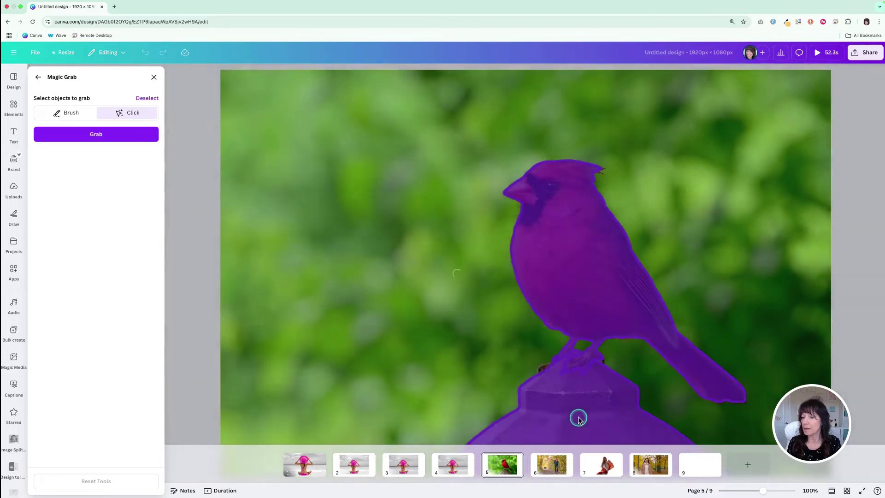
left_click(578, 419)
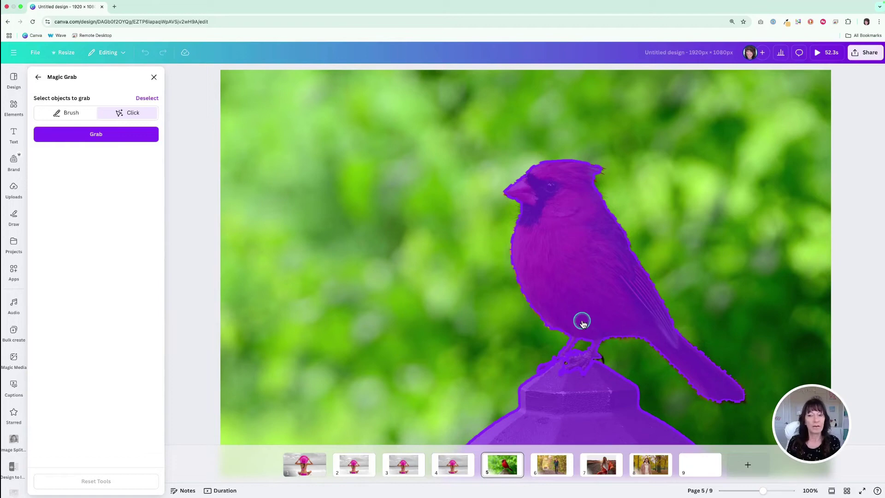
left_click(101, 134)
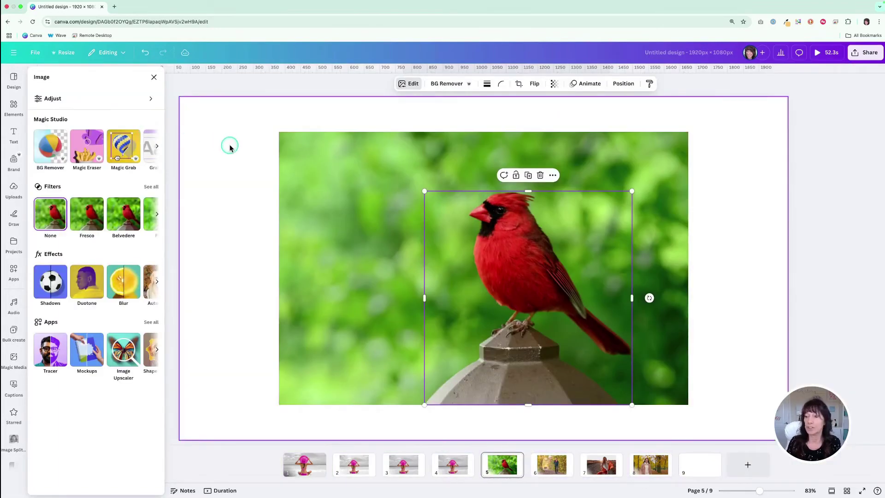
Select the green background photo behind the grabbed cardinal on page 5 and open its image adjustments
left_click(229, 146)
left_click(291, 194)
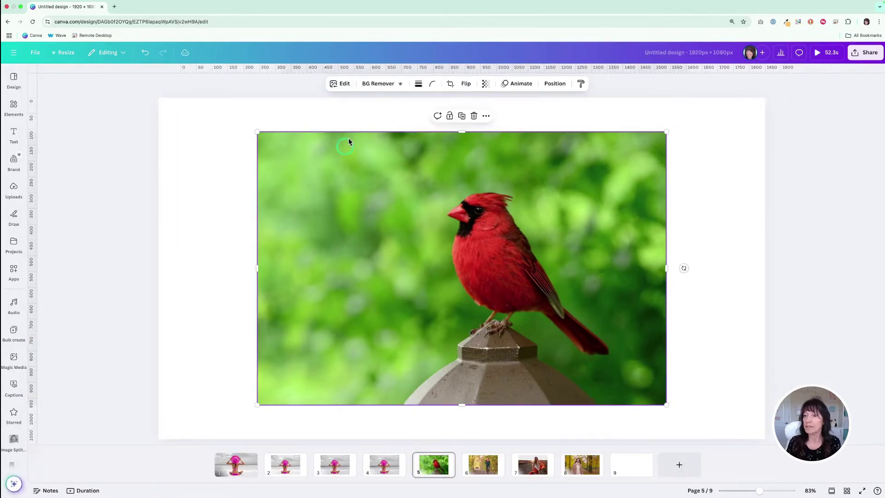
left_click(343, 83)
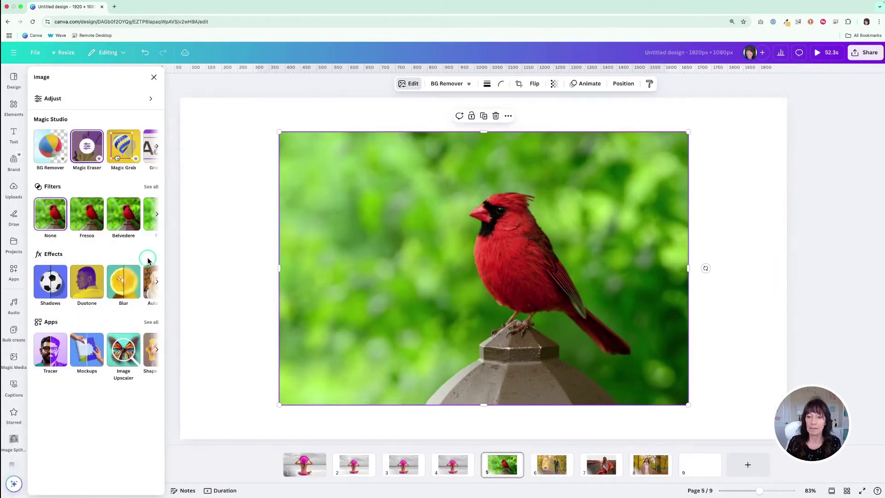
left_click(52, 98)
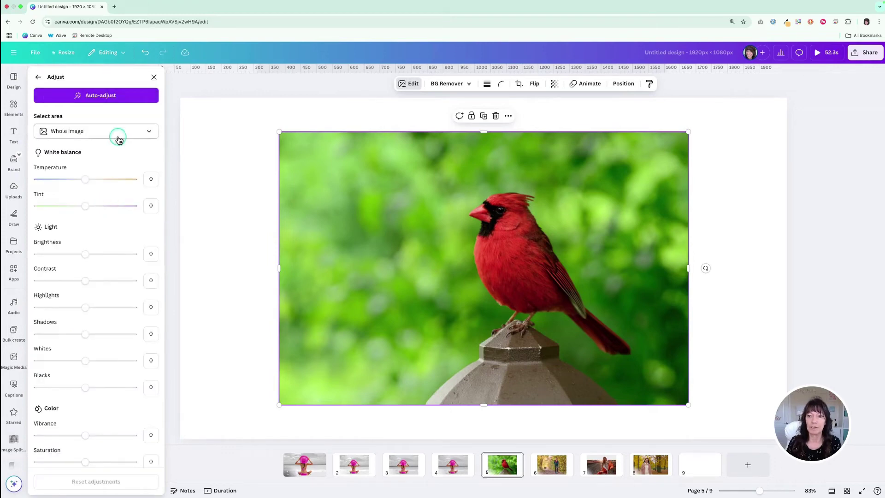
Try to choose an adjustment area other than the whole image for the cardinal's background
scroll(118, 138, "down", 4)
scroll(118, 139, "up", 4)
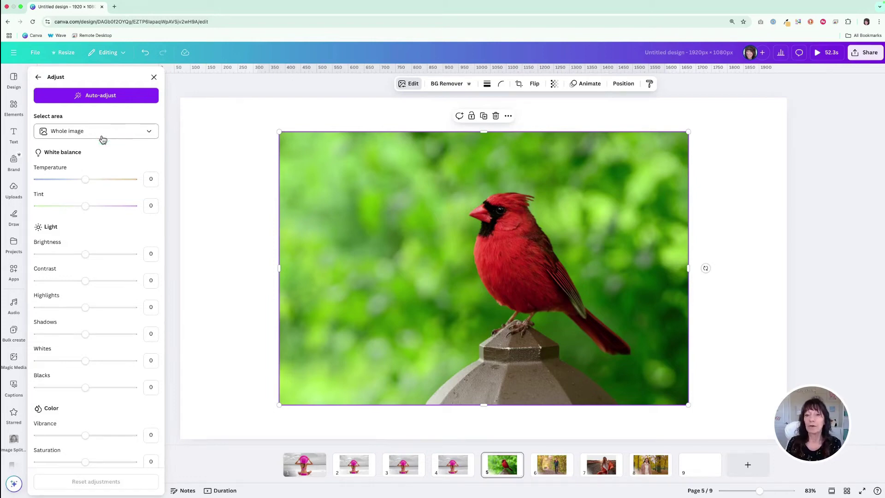
left_click(106, 138)
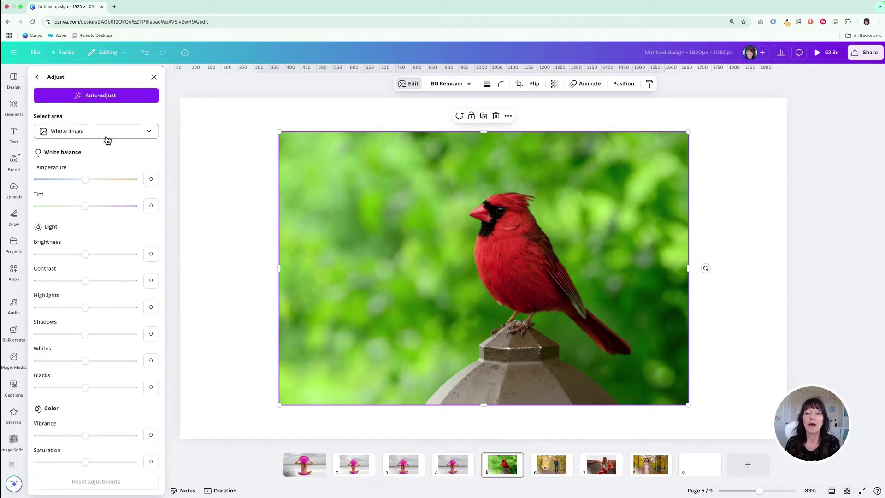
left_click(108, 134)
left_click(81, 183)
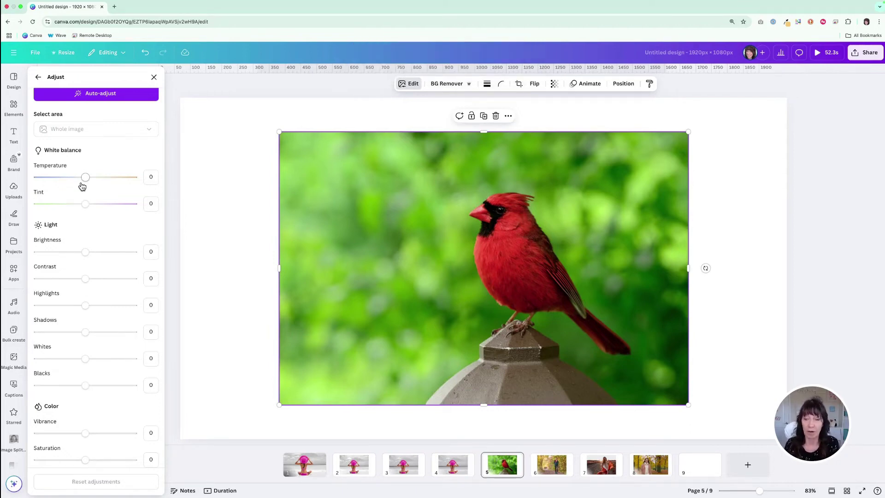
left_click(102, 132)
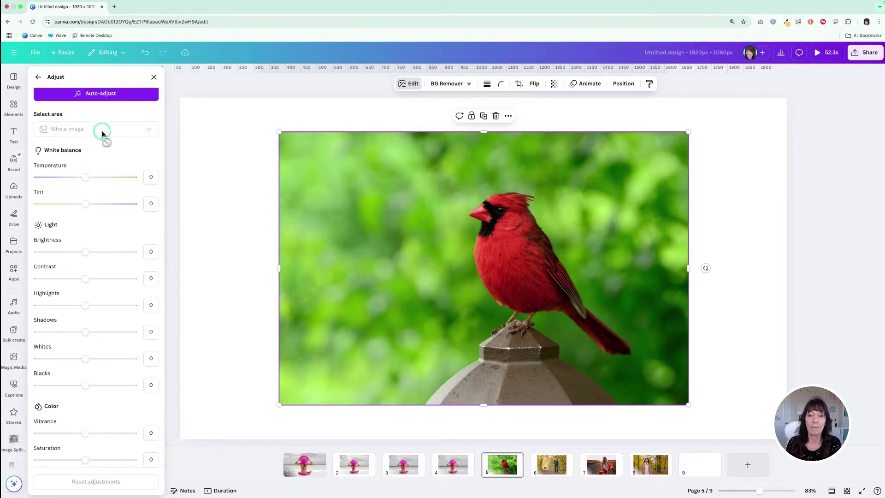
scroll(102, 152, "up", 1)
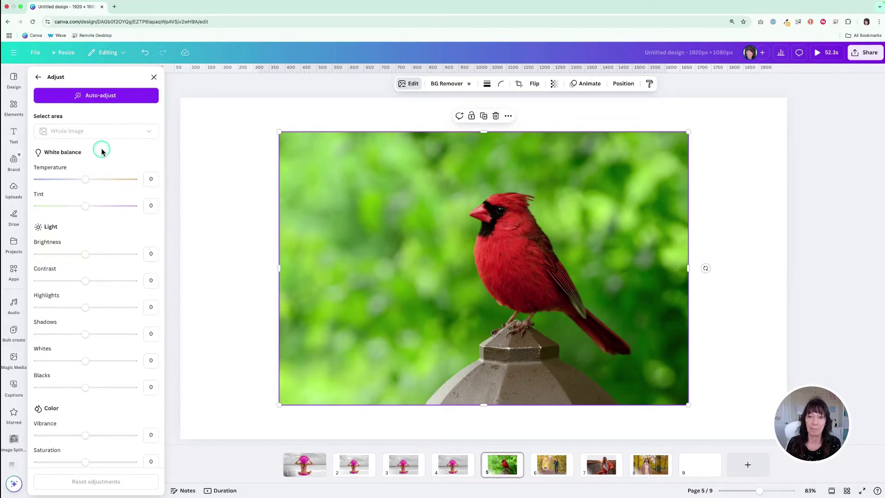
Set the saturation of the background behind the cardinal to -100
scroll(102, 152, "down", 5)
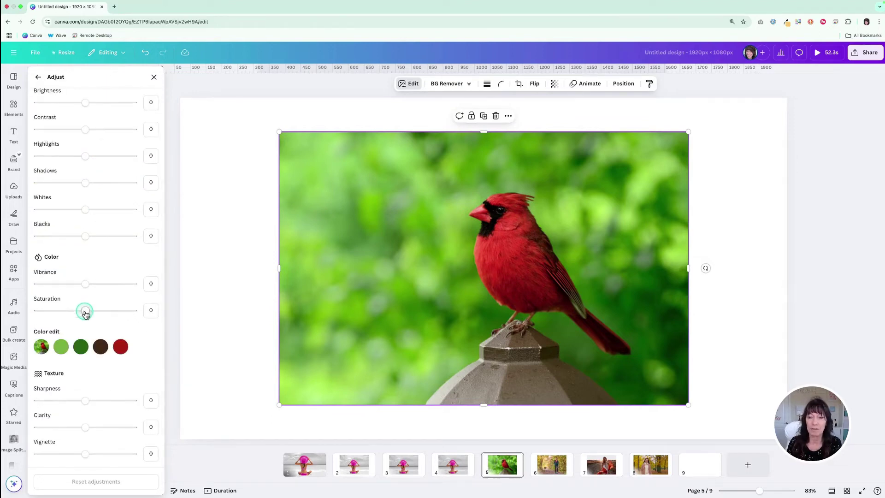
left_click_drag(85, 312, 21, 305)
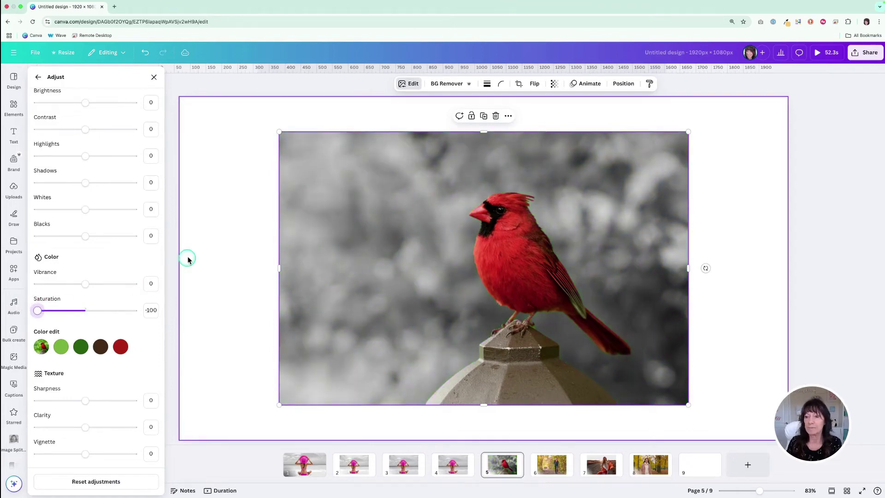
left_click(212, 246)
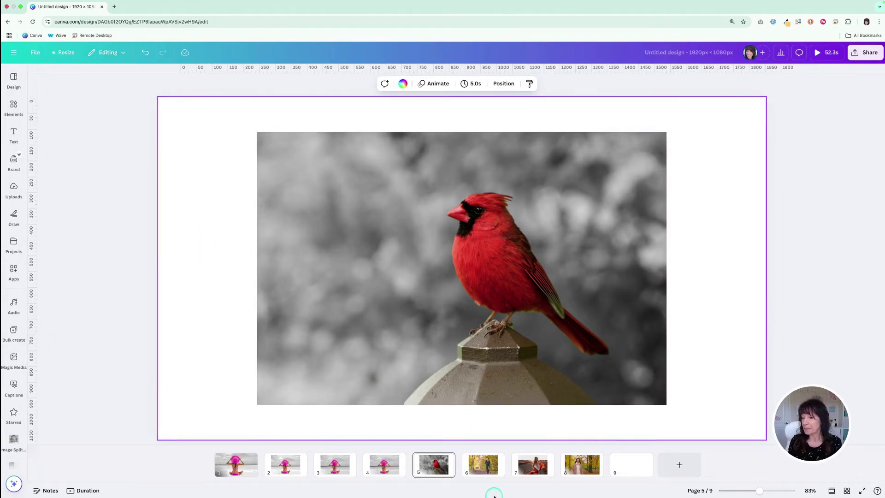
Use Magic Grab on the page 6 forest path photo to separate the walking woman from the background
left_click(482, 466)
left_click(432, 170)
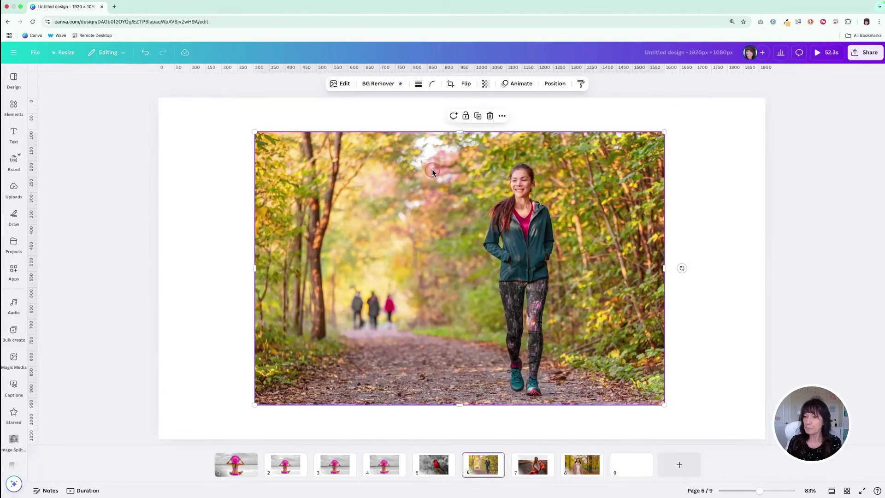
left_click(344, 84)
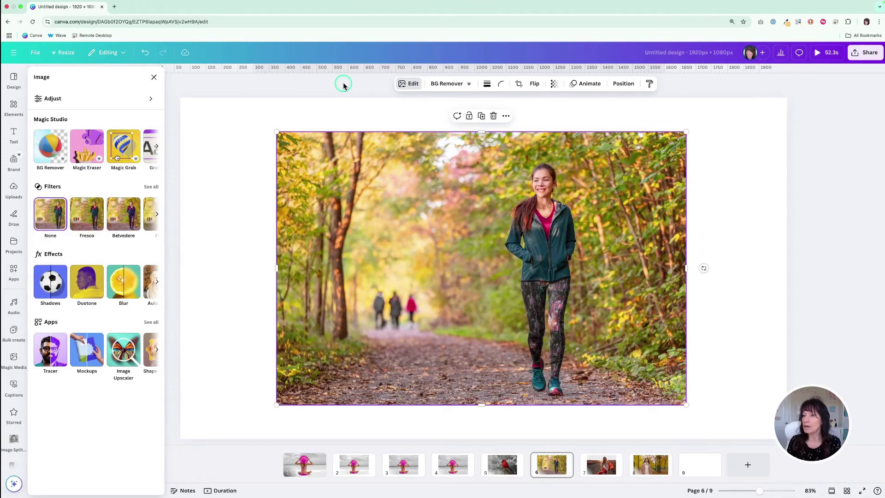
left_click(120, 148)
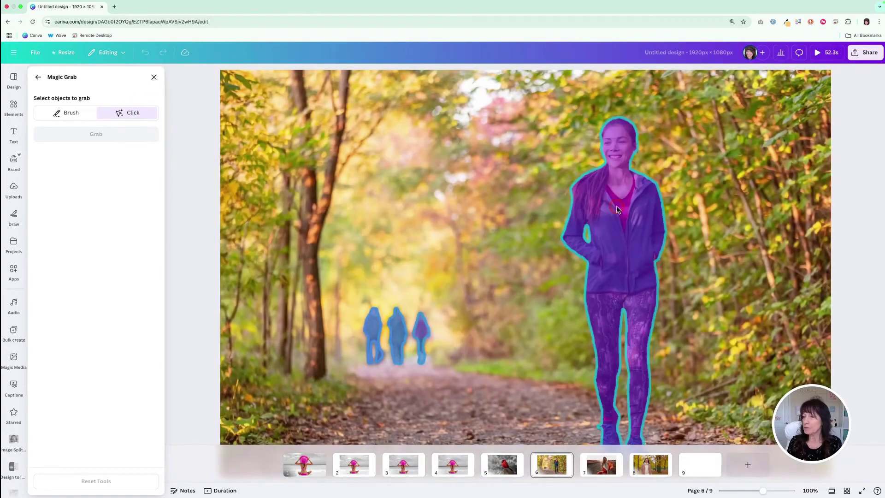
left_click(618, 210)
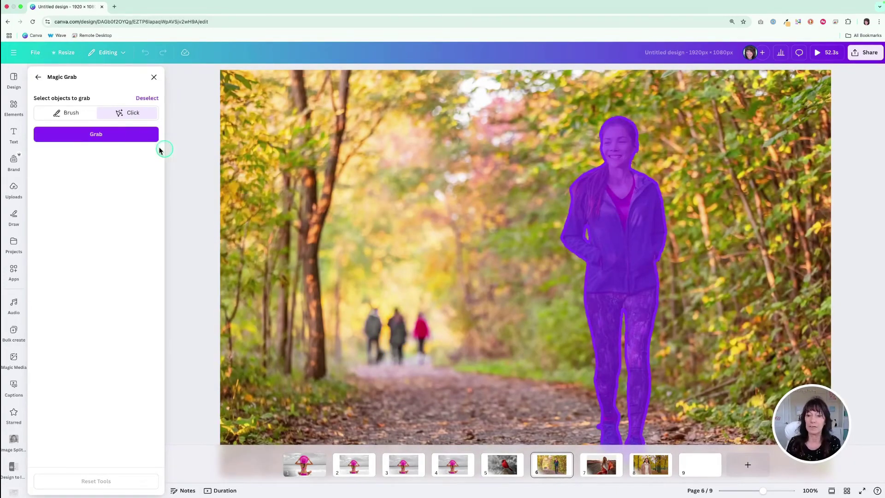
left_click(135, 139)
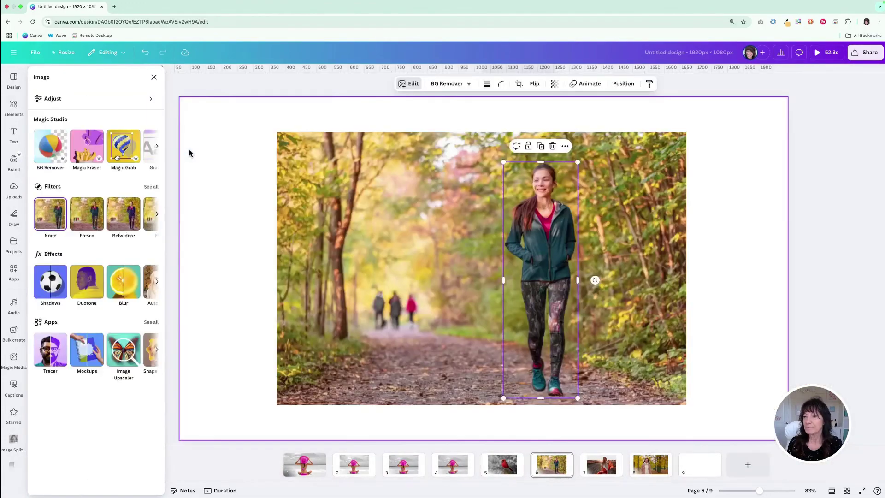
Apply the Slate filter from the Mono group to the forest path background behind the walking woman
left_click(342, 165)
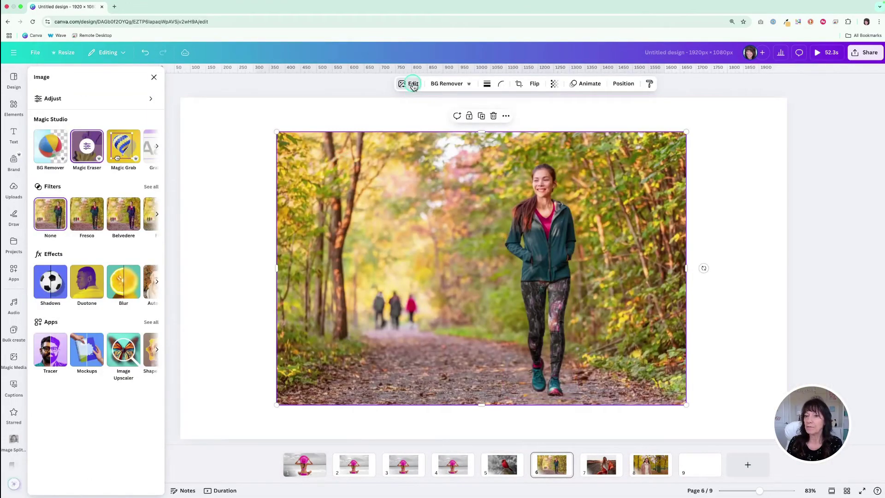
left_click(413, 86)
left_click(343, 83)
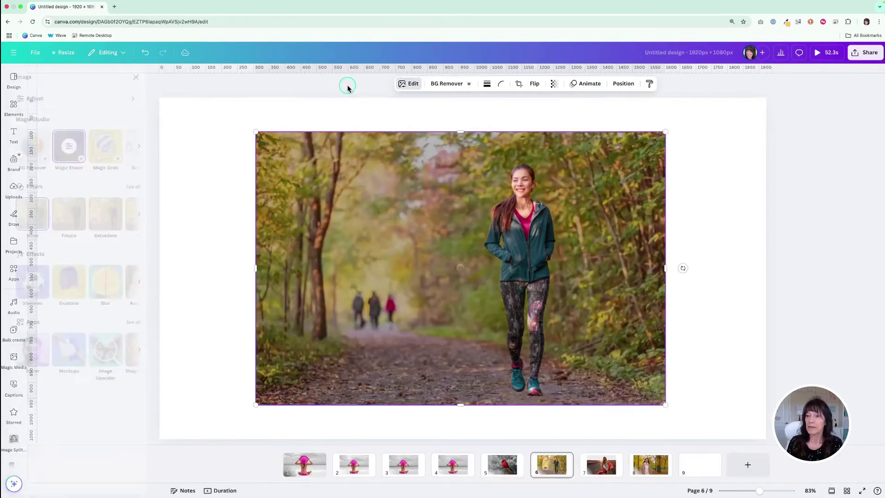
left_click(150, 188)
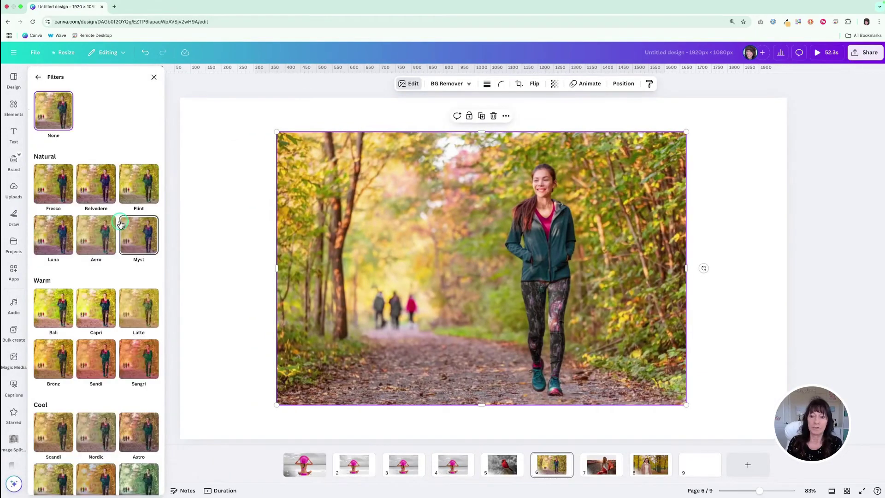
scroll(121, 229, "down", 10)
scroll(124, 240, "down", 5)
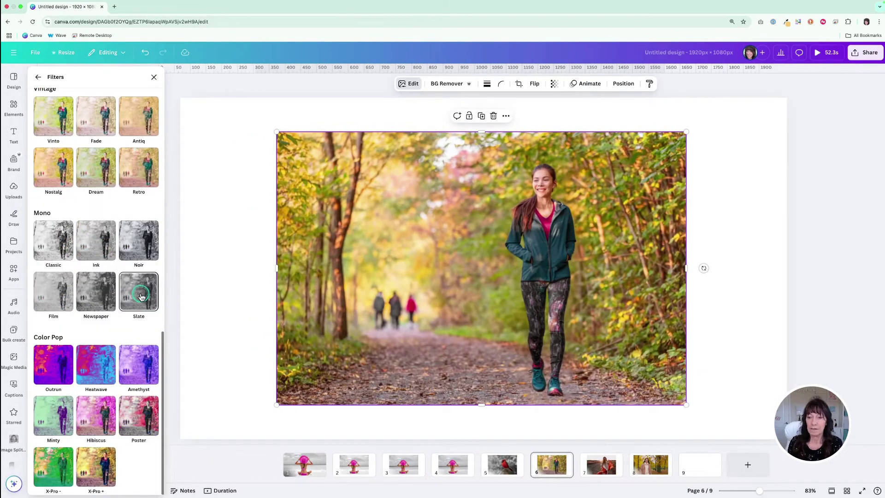
left_click(140, 296)
left_click(249, 241)
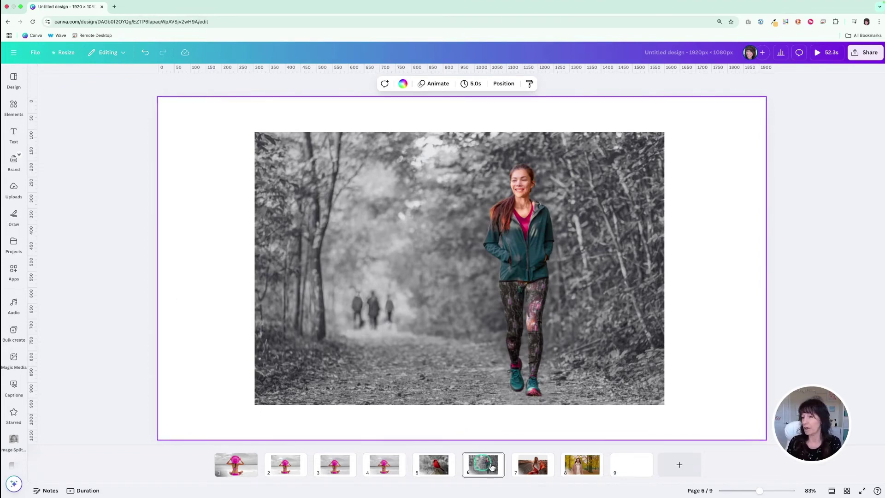
Duplicate the autumn park video on page 8, remove the duplicate's background, and move the woman's cutout beside the original
left_click(582, 468)
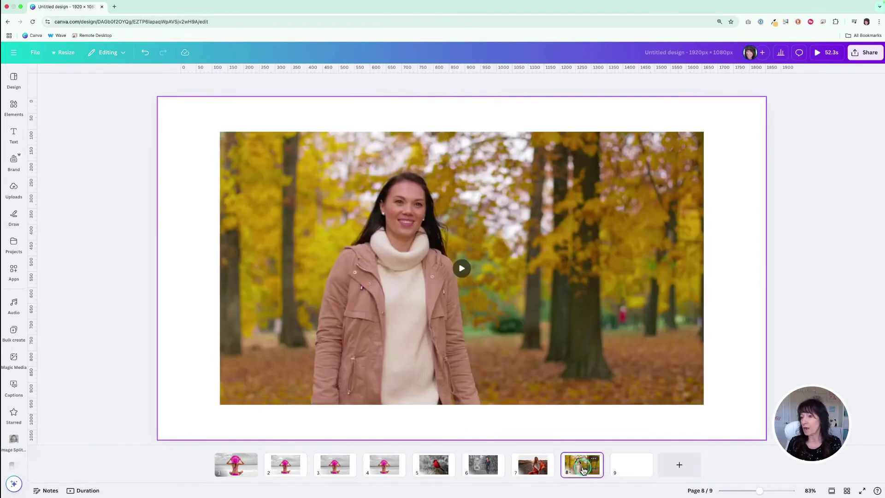
left_click(203, 314)
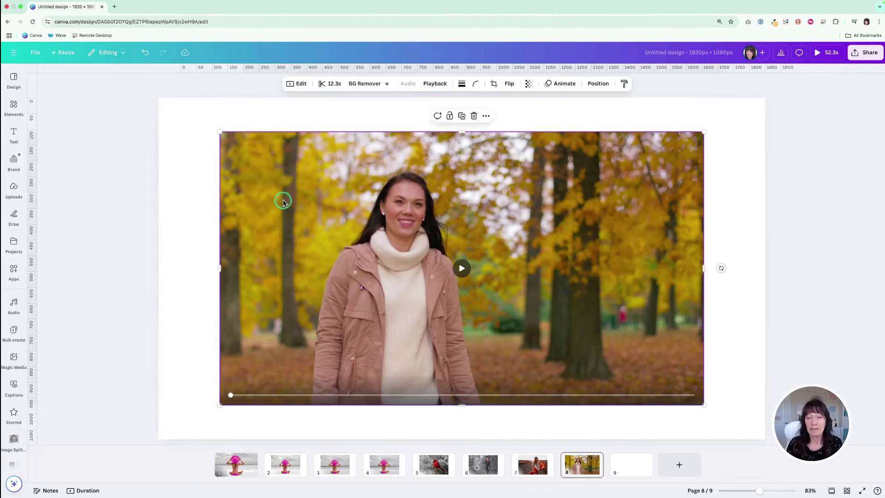
left_click(461, 116)
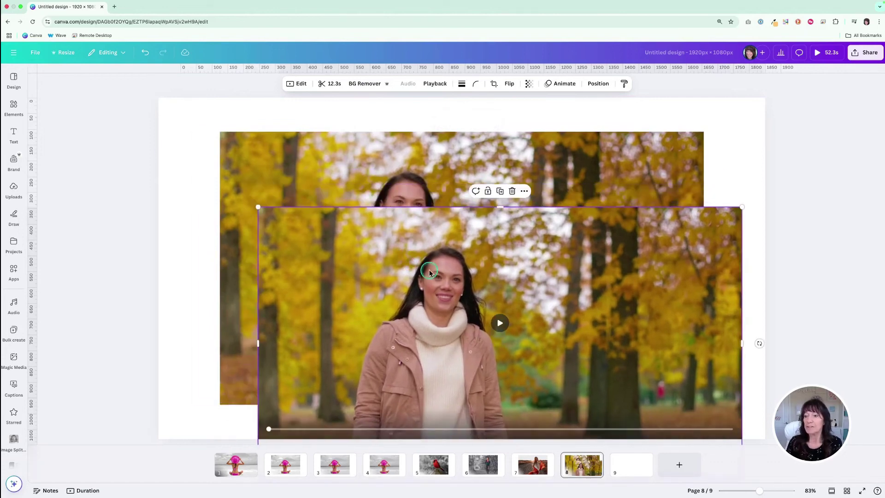
left_click(415, 324)
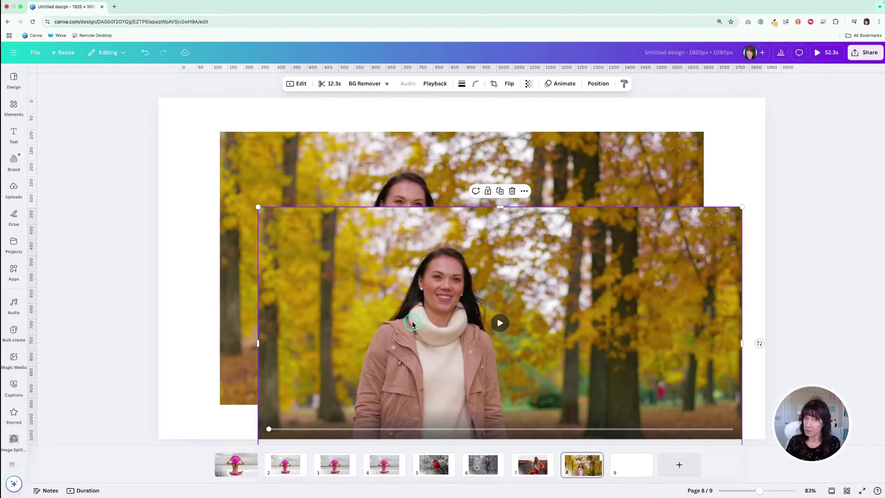
left_click(359, 85)
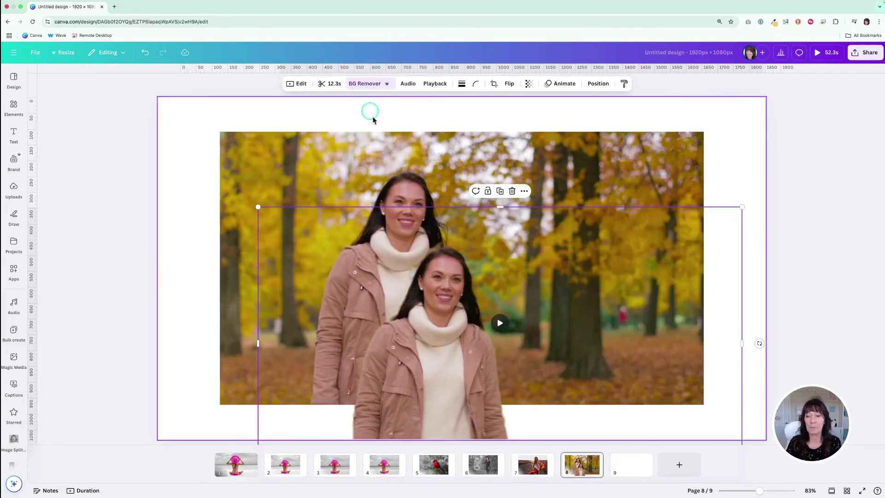
left_click_drag(458, 340, 514, 285)
Select the original park video behind the cutout and open its editing options
left_click(247, 223)
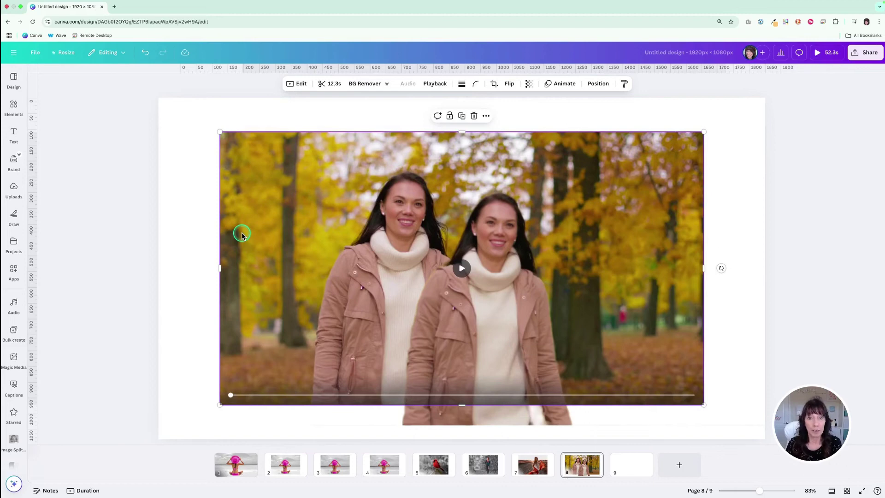
left_click(297, 84)
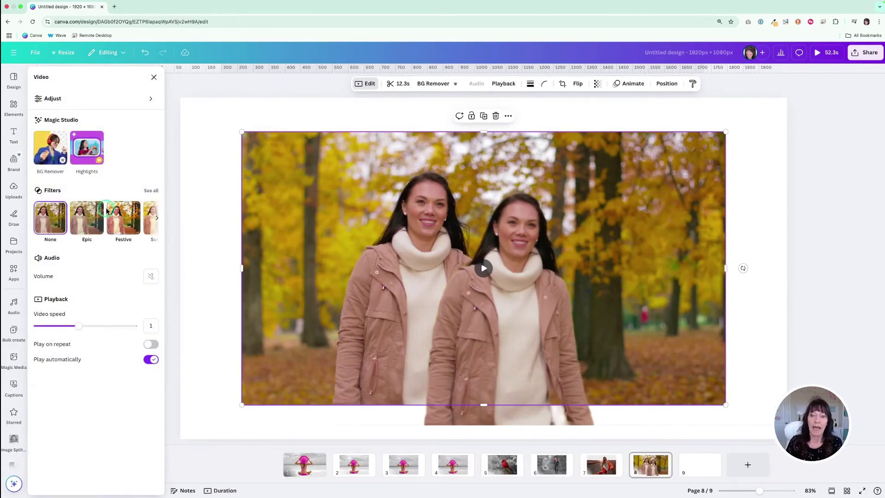
left_click(148, 191)
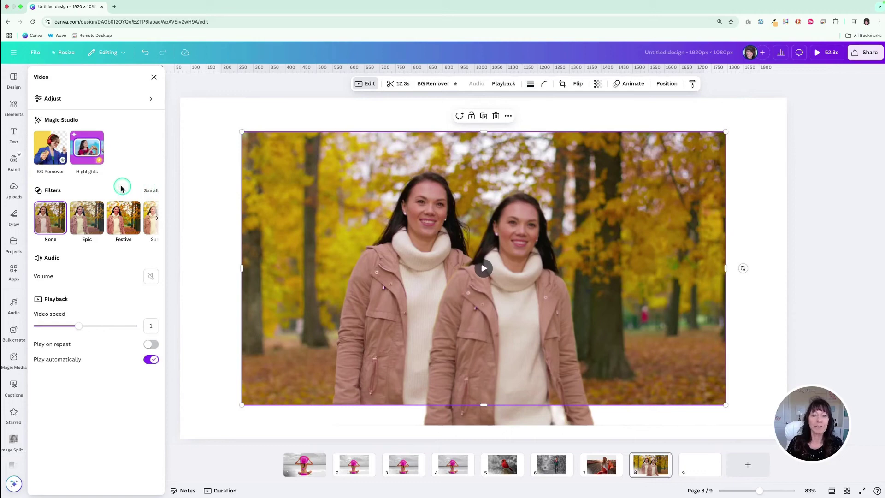
Try out the Saturation adjustment on the original park video, restore it to 0, and leave the adjustments
left_click(60, 98)
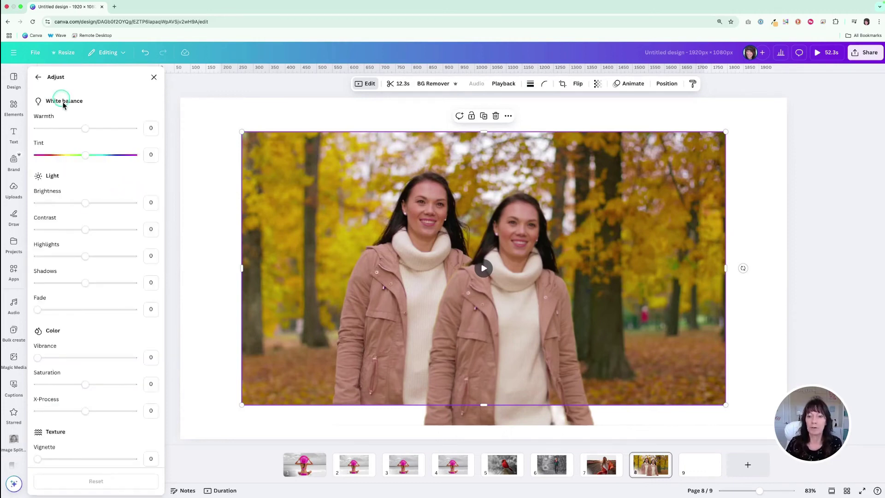
scroll(87, 202, "down", 1)
left_click(87, 375)
mouse_move(88, 377)
left_mouse_down()
mouse_move(23, 377)
mouse_move(90, 374)
left_mouse_up()
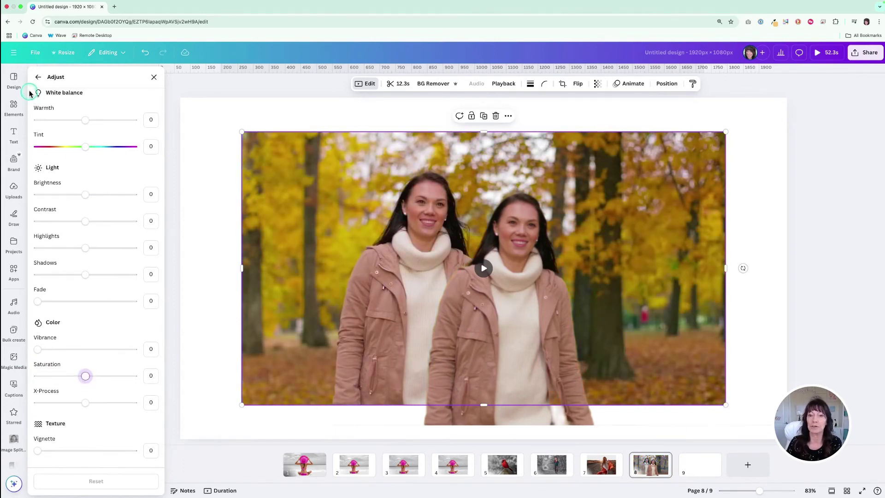
left_click(38, 77)
Apply the Greyscale filter from the Mono group to the original park video
left_click(151, 195)
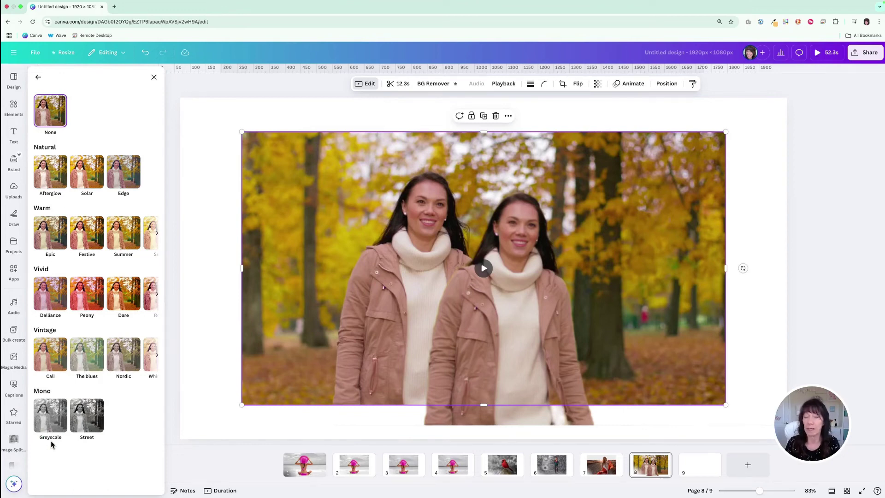
left_click(47, 422)
left_click(49, 421)
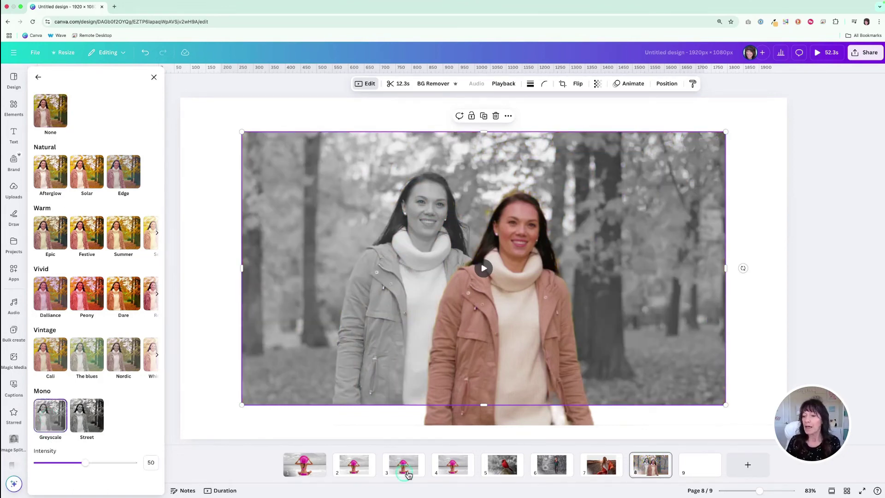
Align the coloured cutout of the woman exactly over her figure in the greyscale park video
left_click(488, 419)
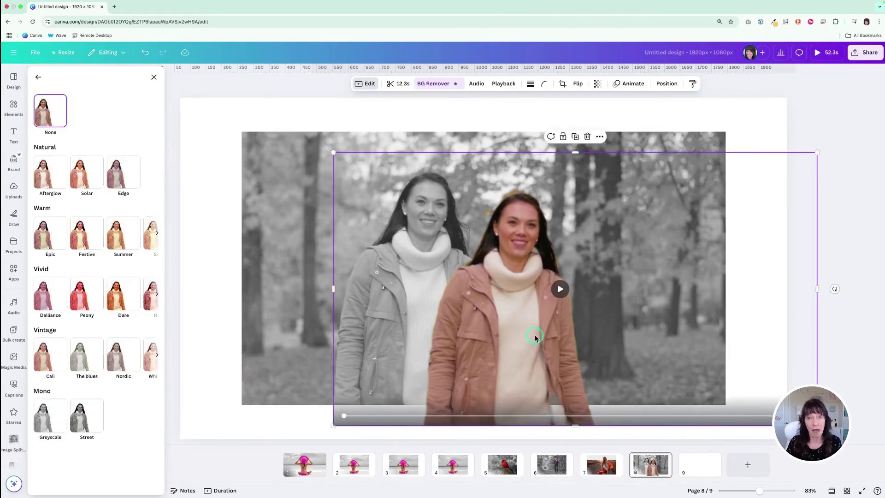
left_click_drag(539, 339, 448, 318)
left_click(293, 122)
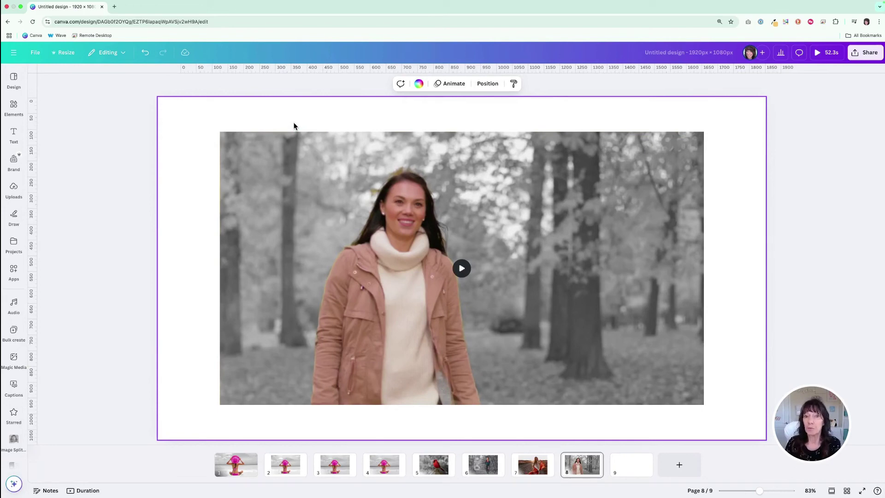
Pause the coloured cutout's playback and move the cutout beside the woman's figure in the greyscale park video
left_click(376, 229)
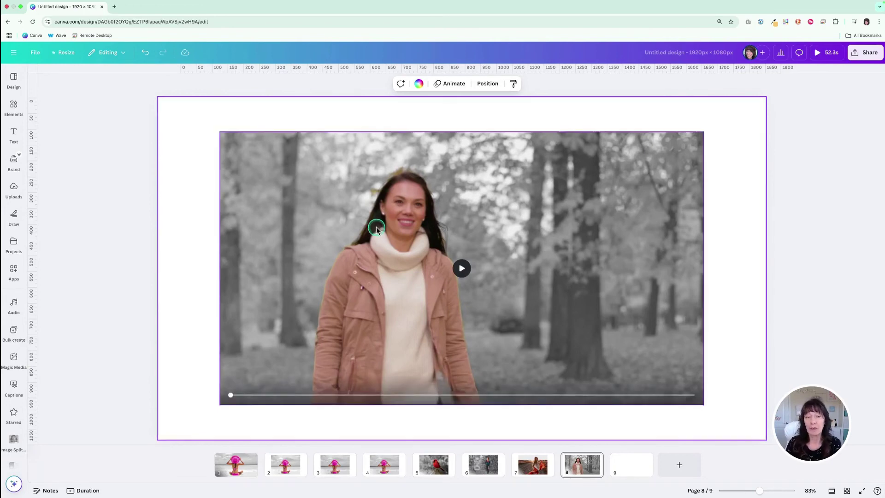
left_click(410, 261)
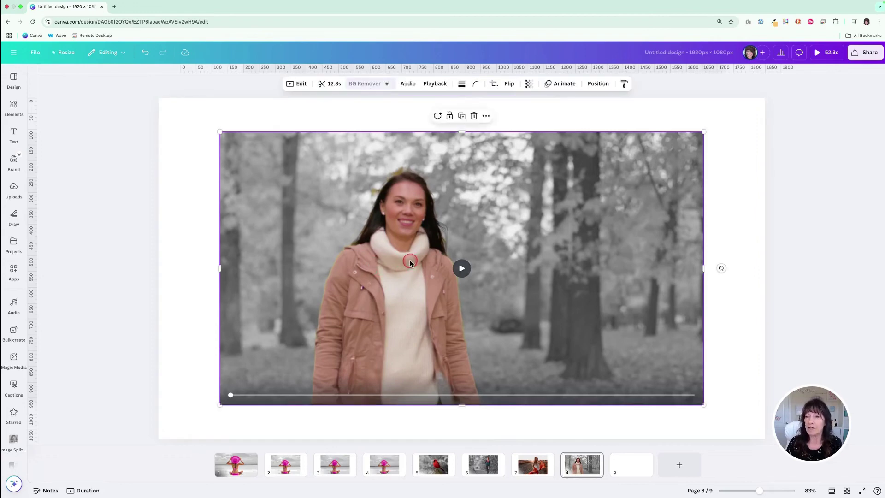
left_click_drag(410, 261, 437, 250)
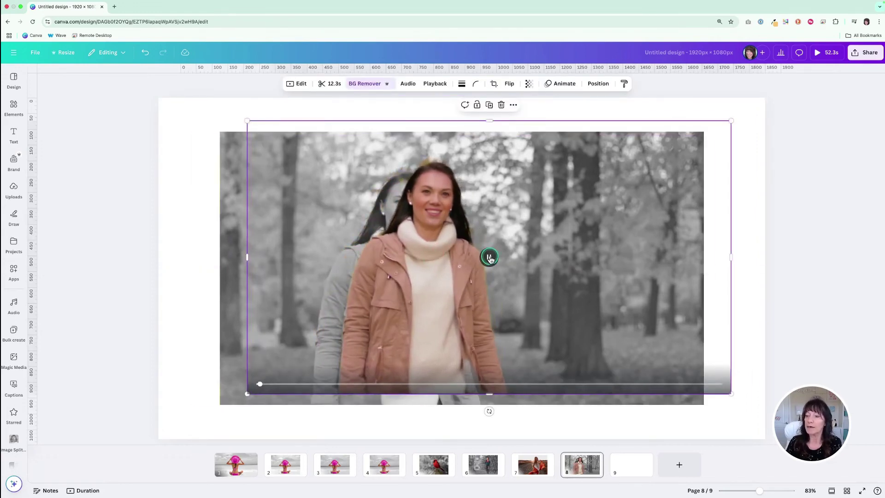
left_click(490, 258)
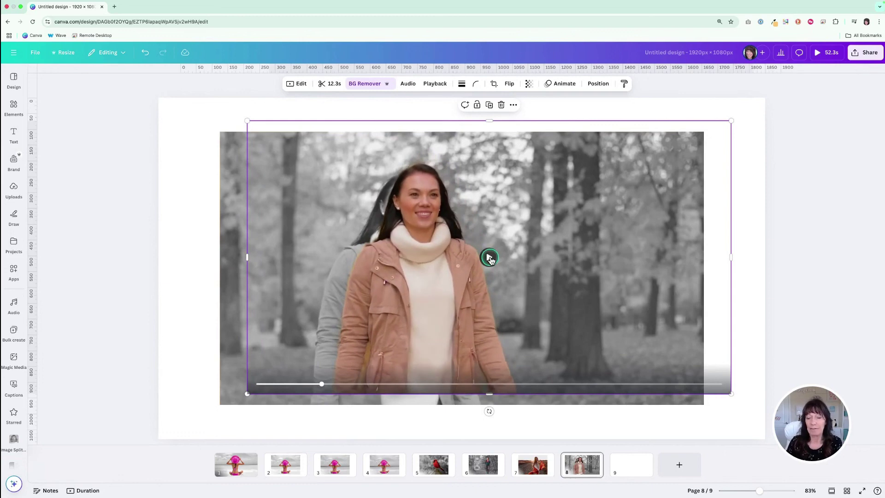
left_click(321, 384)
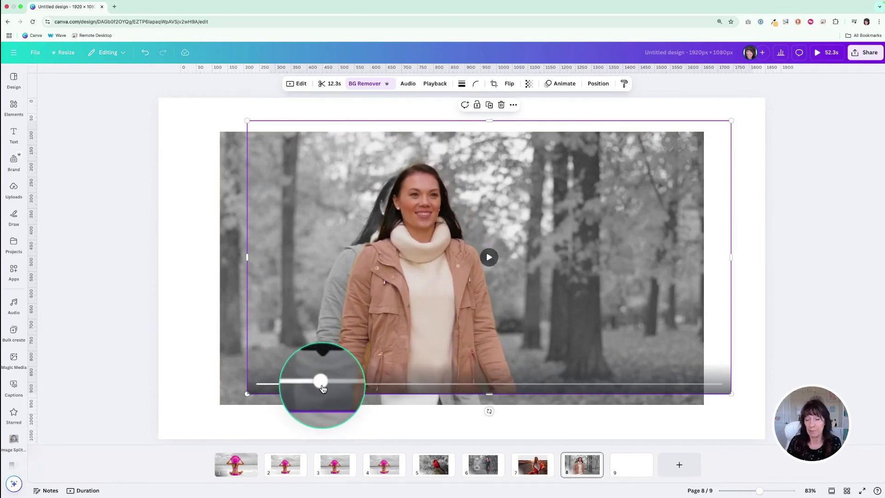
left_click(322, 385)
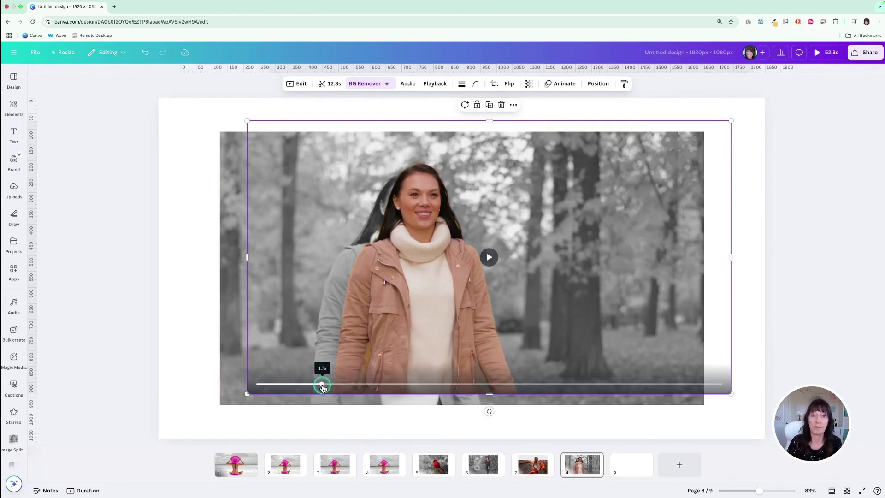
left_click_drag(420, 276, 559, 292)
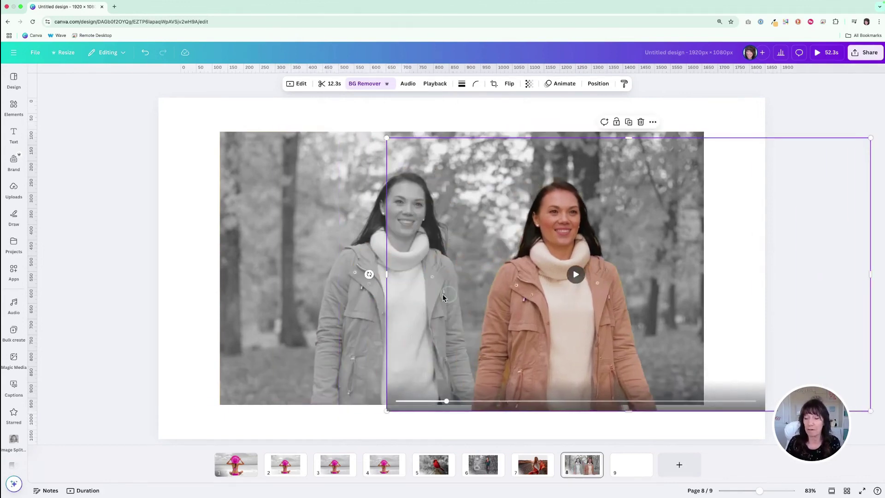
Rewind the greyscale park video to its start at 0.0s
left_click(347, 299)
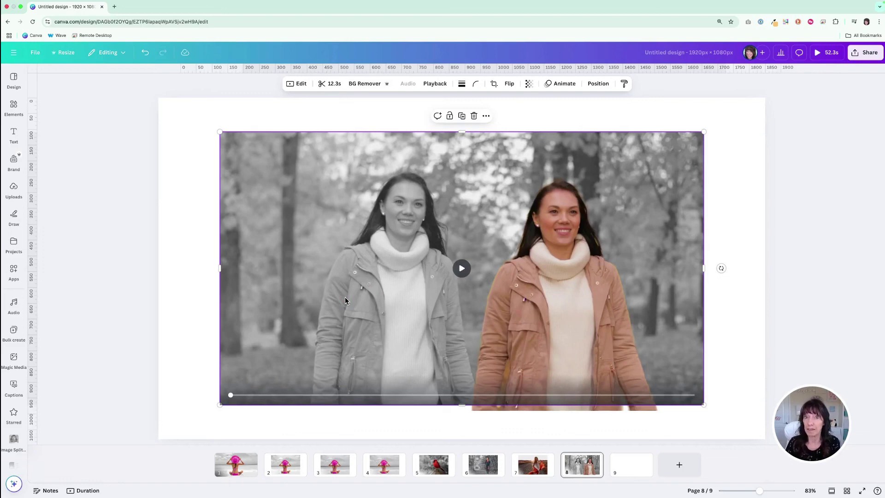
left_click(232, 396)
mouse_move(231, 396)
left_mouse_down()
mouse_move(336, 394)
mouse_move(225, 392)
left_mouse_up()
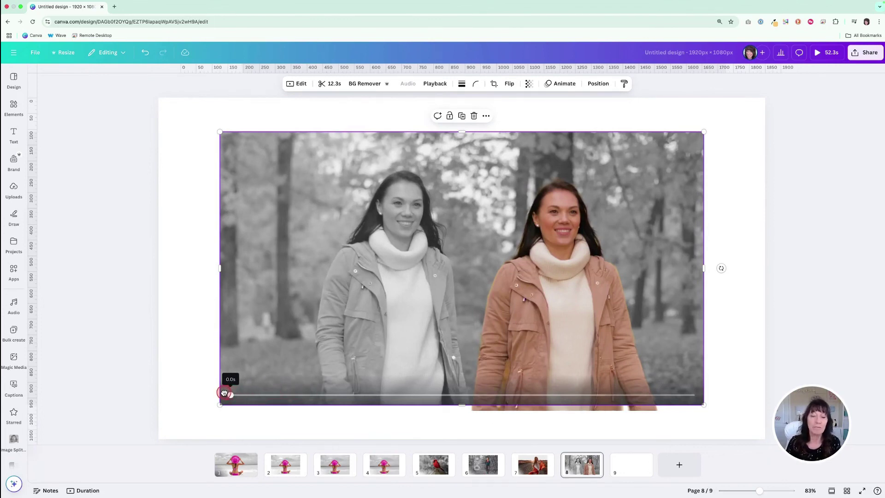
Rewind the coloured cutout video to its start and place it back over the woman in the greyscale video
left_click(484, 351)
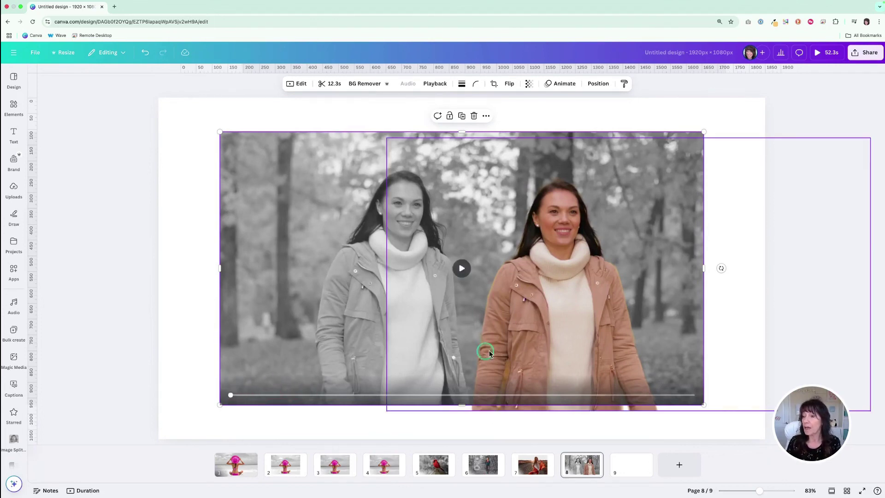
left_click_drag(454, 401, 377, 401)
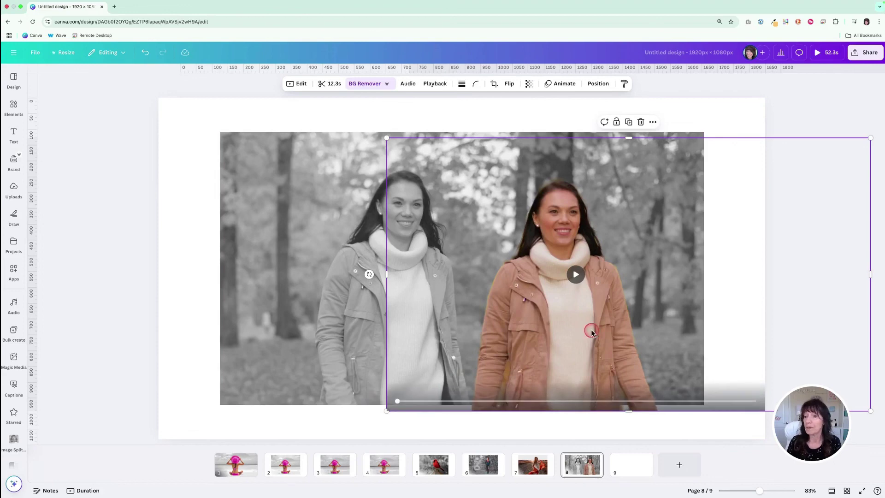
left_click_drag(589, 328, 424, 324)
left_click(166, 296)
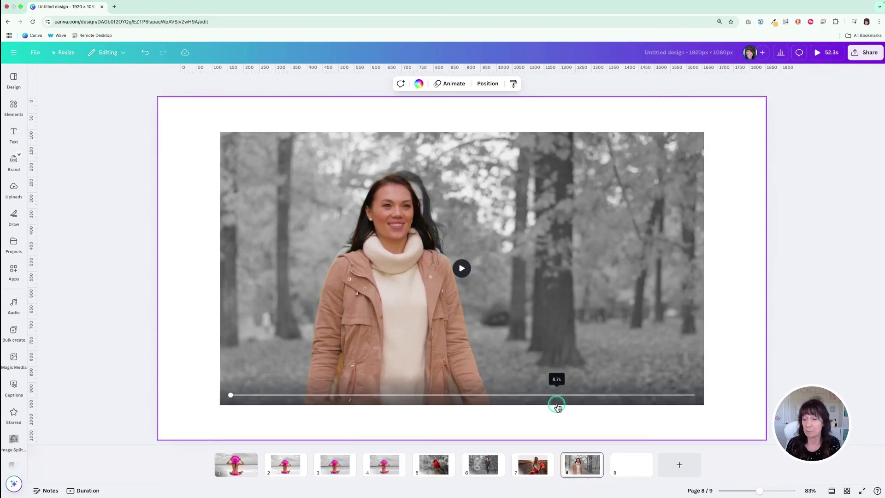
Move the park video page to the first position in the design, then preview the playback and close the preview
left_click_drag(584, 466, 211, 477)
left_click(851, 189)
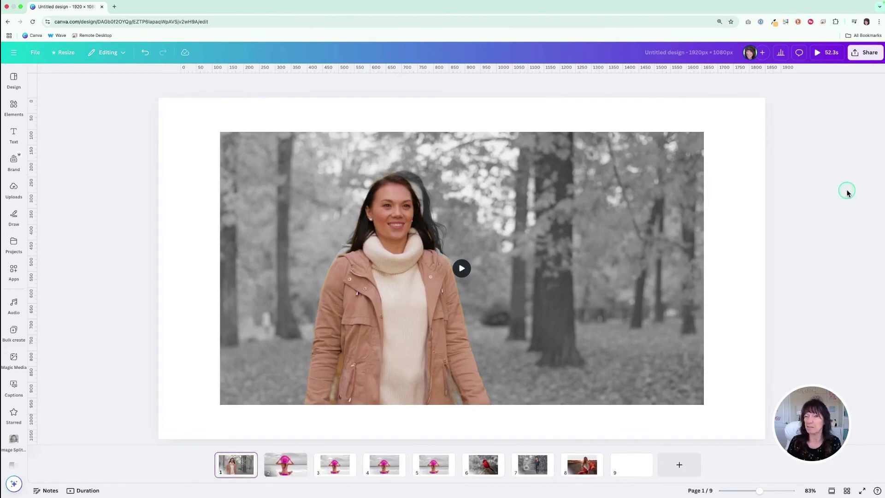
left_click(829, 53)
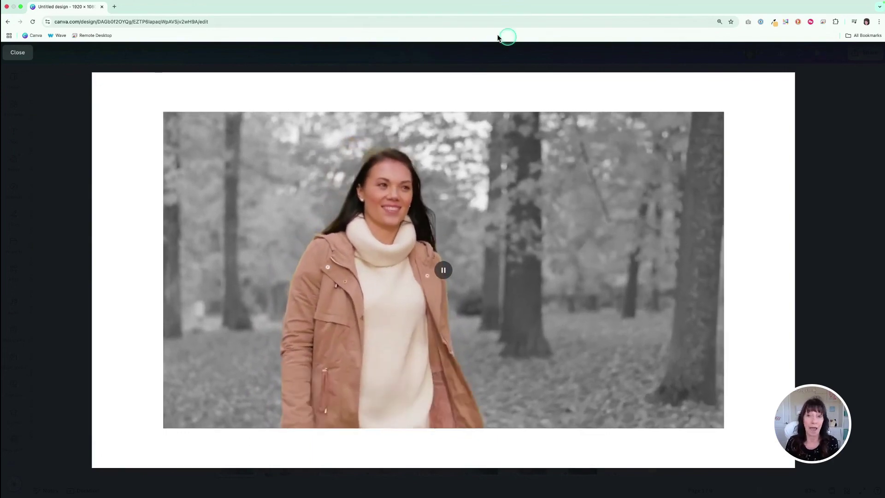
left_click(20, 54)
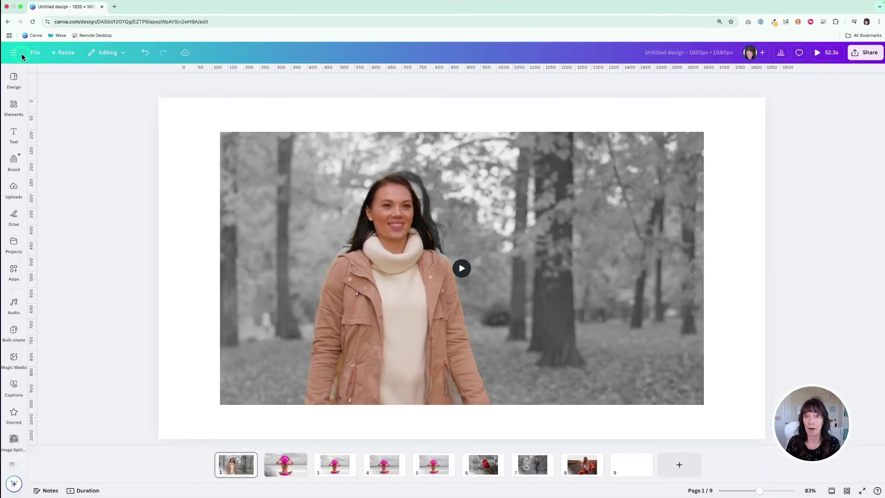
left_click(195, 172)
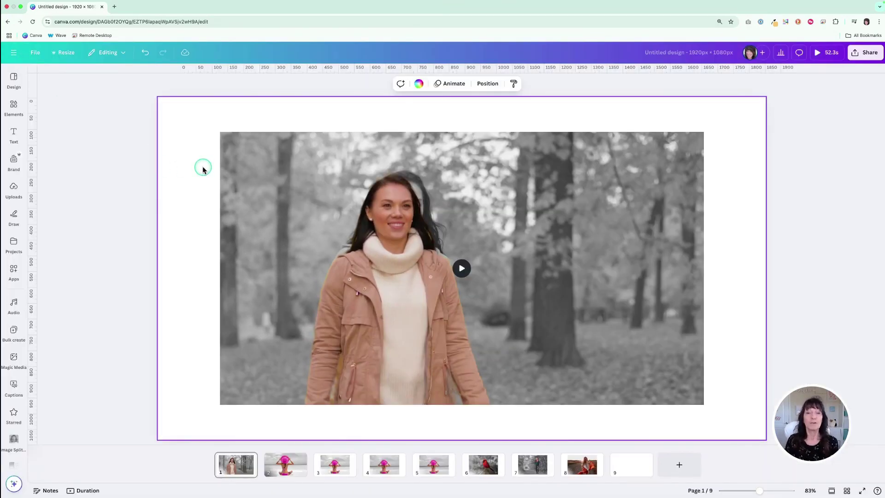